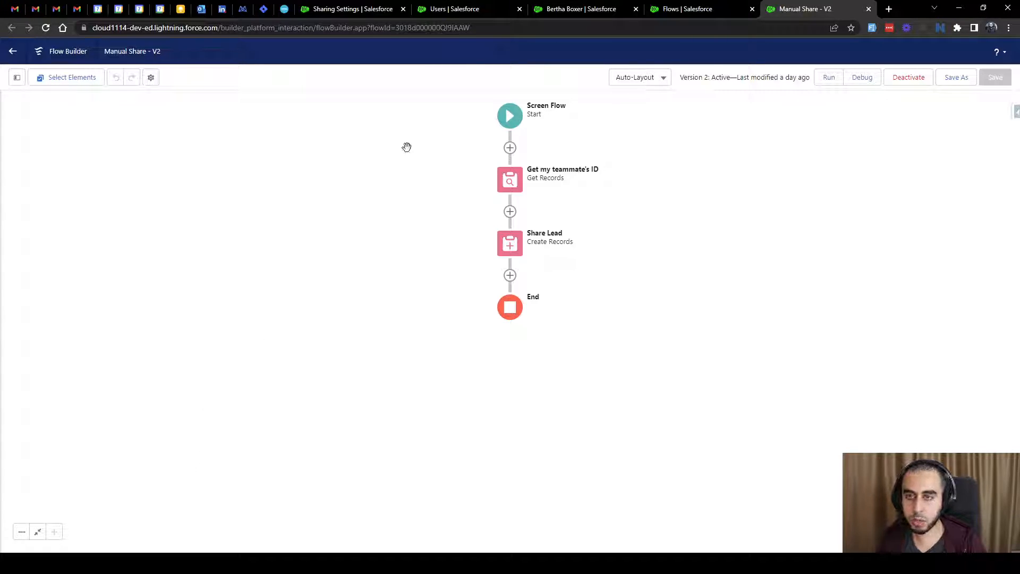
Step: Switch to the open lead record and run its Share with teammate action, closing the finished flow
click(565, 10)
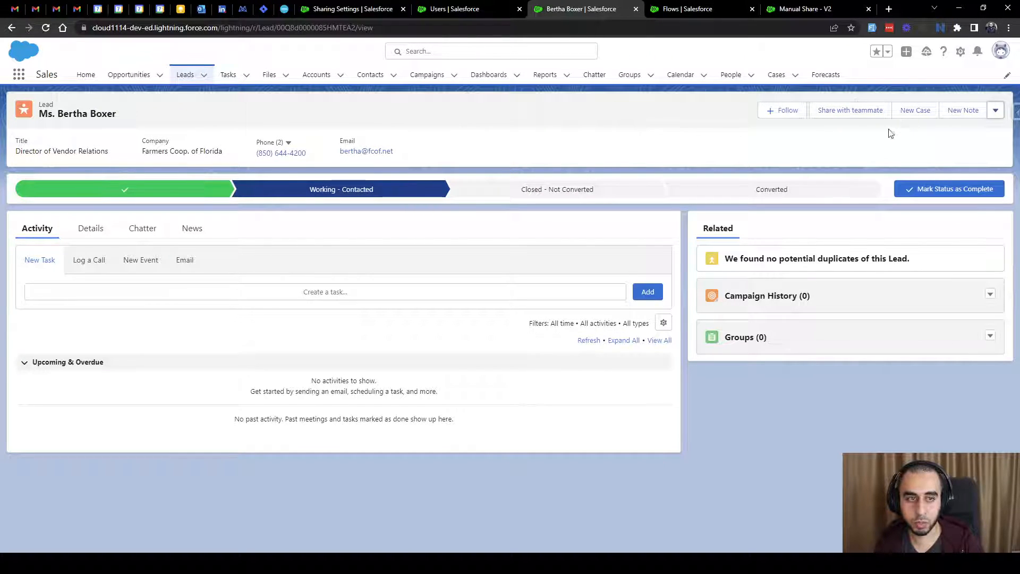
click(852, 113)
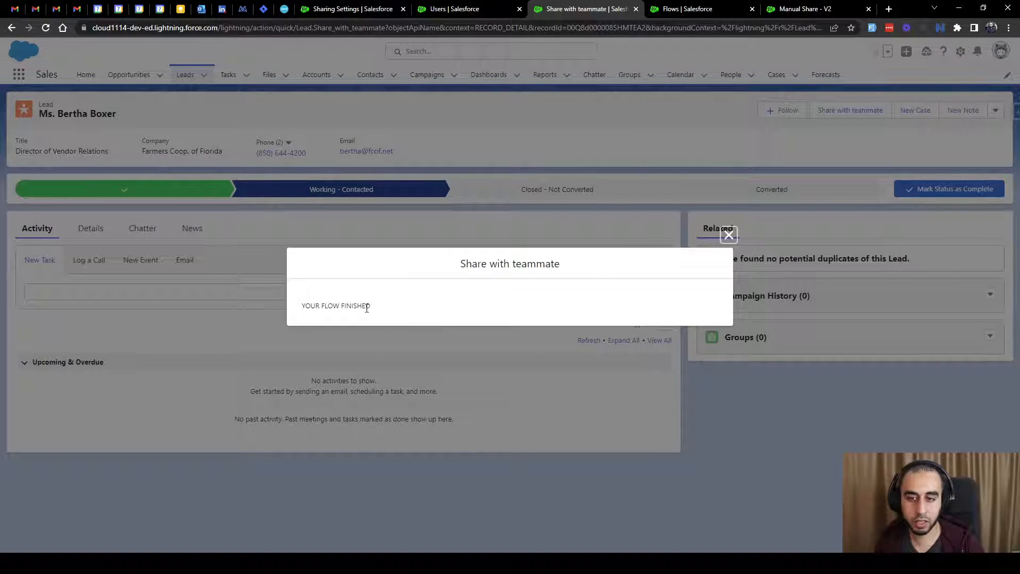
click(729, 235)
Step: Open the lead's sharing settings and expand the list of users it is shared with
click(996, 110)
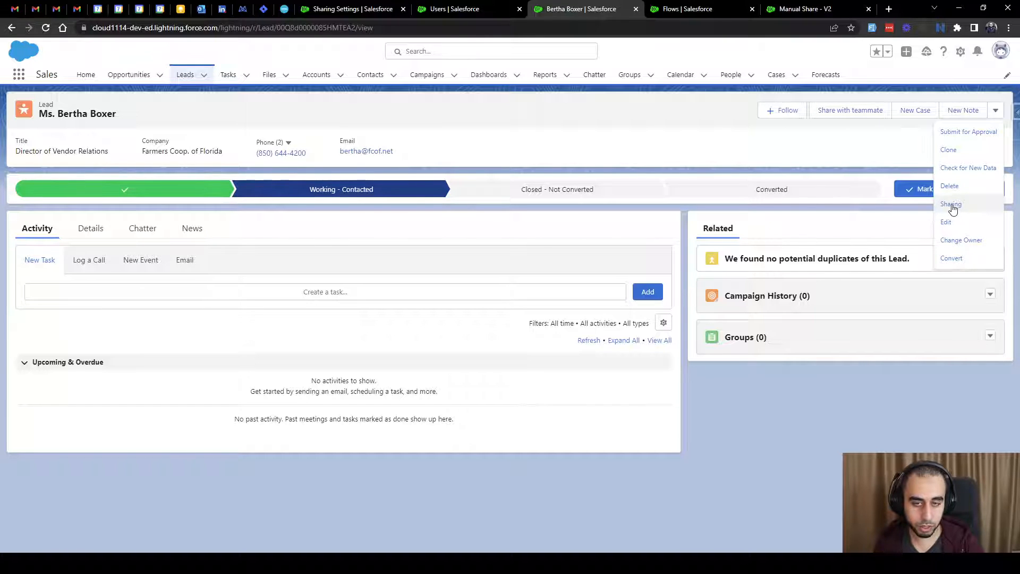
click(953, 208)
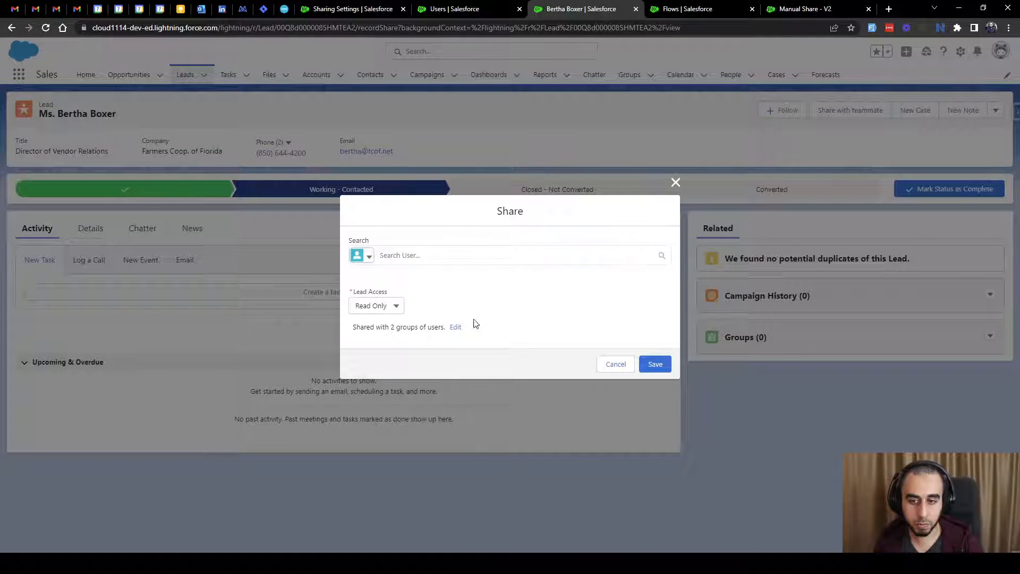
click(455, 327)
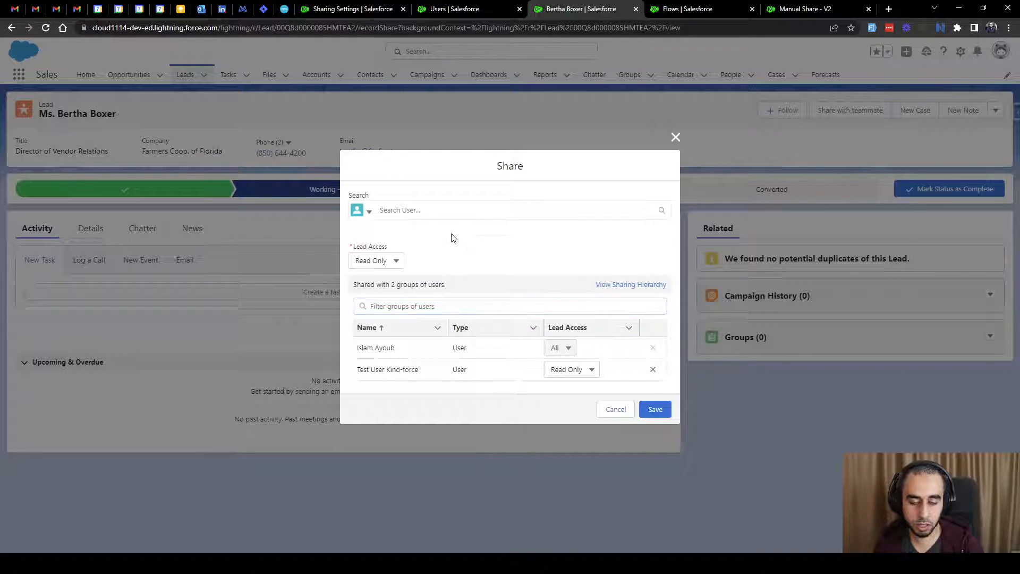
Step: Try to remove the test user's share and re-add the user manually with Read Only access, cancelling the sharing changes
click(653, 370)
click(423, 219)
text(kind)
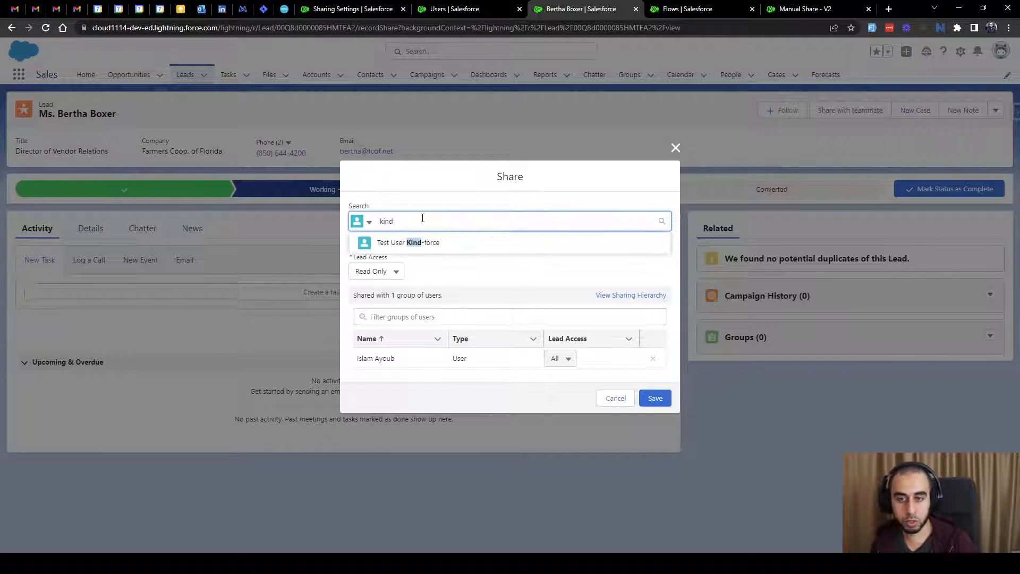
click(427, 242)
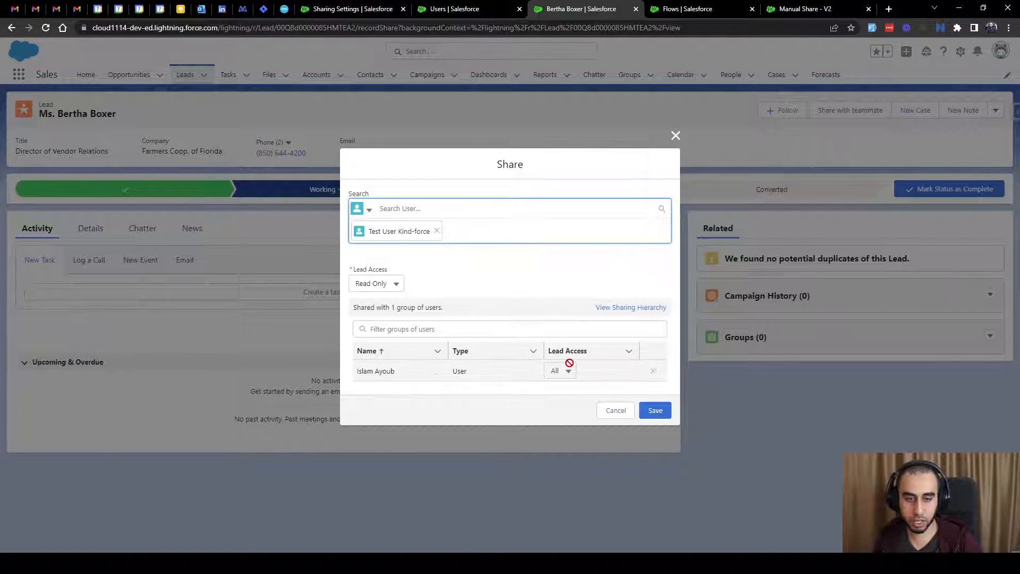
click(396, 284)
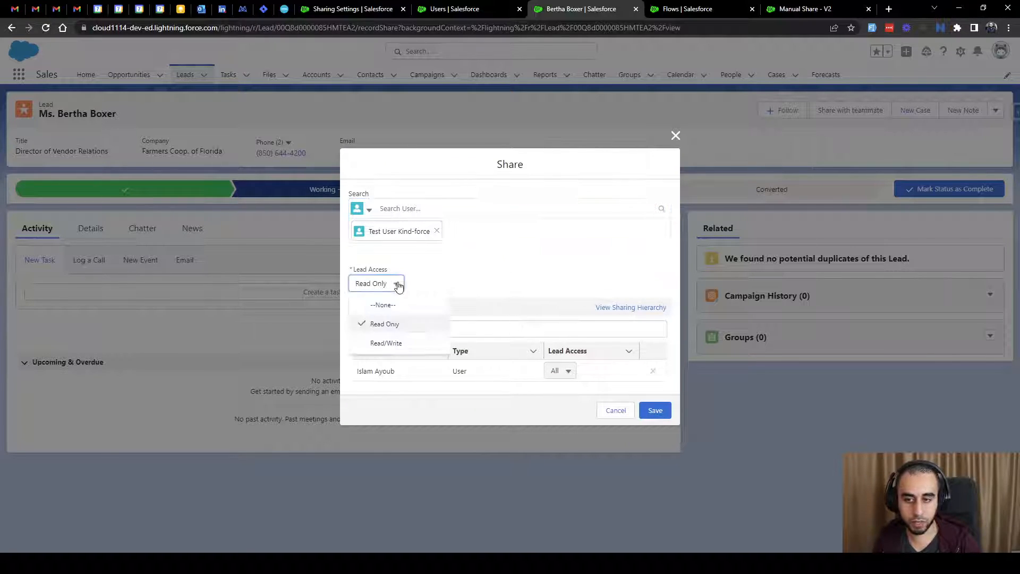
click(458, 273)
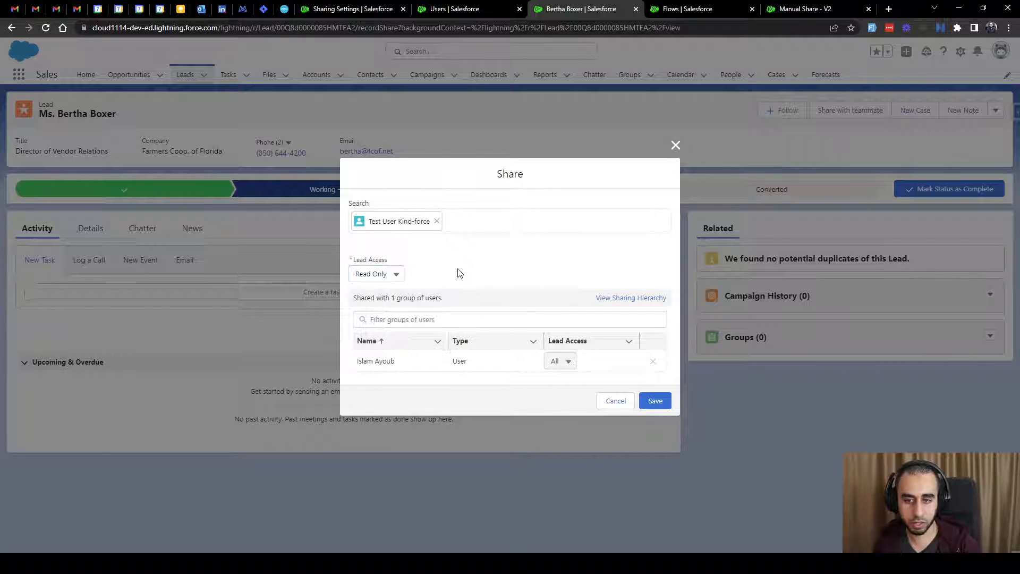
click(615, 400)
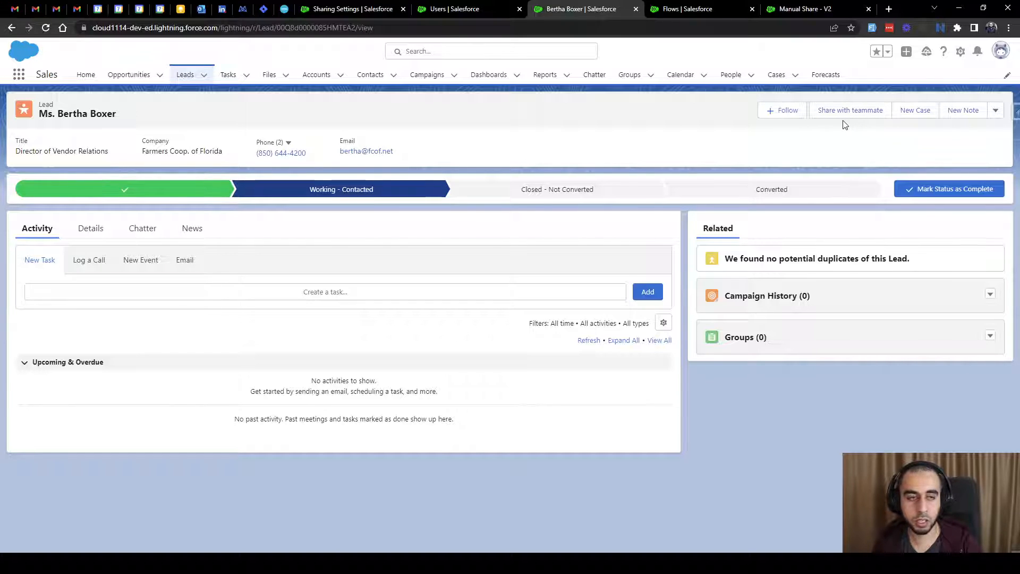
Step: Review the Users list and the organization-wide defaults in Sharing Settings, and return to the Manual Share flow
click(476, 16)
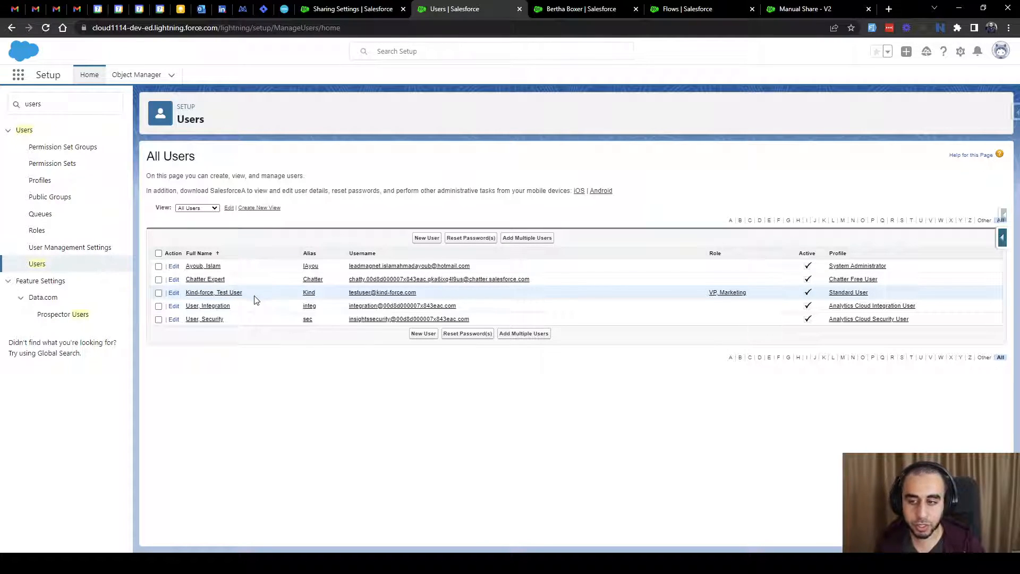
click(355, 12)
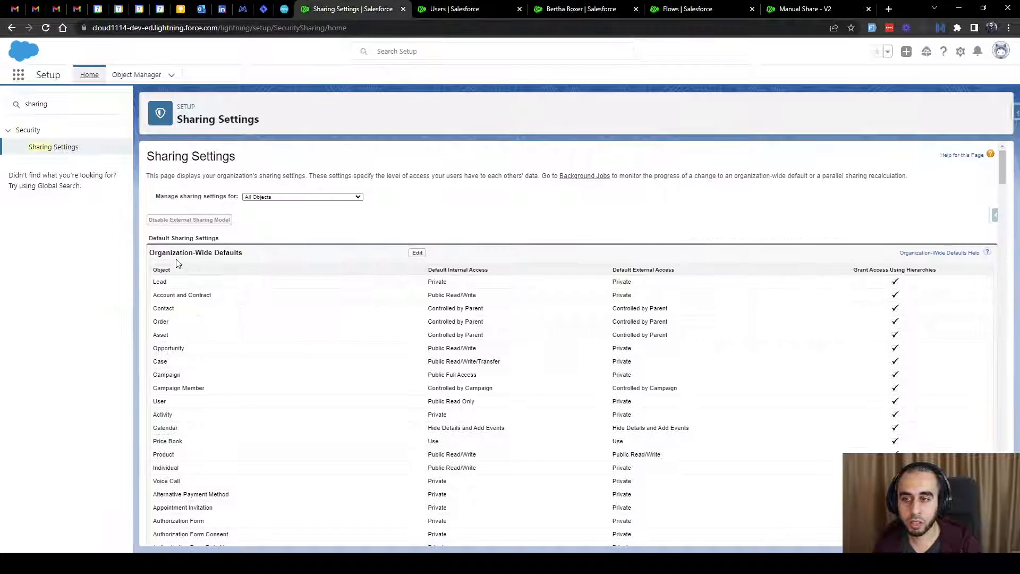
click(687, 12)
click(806, 9)
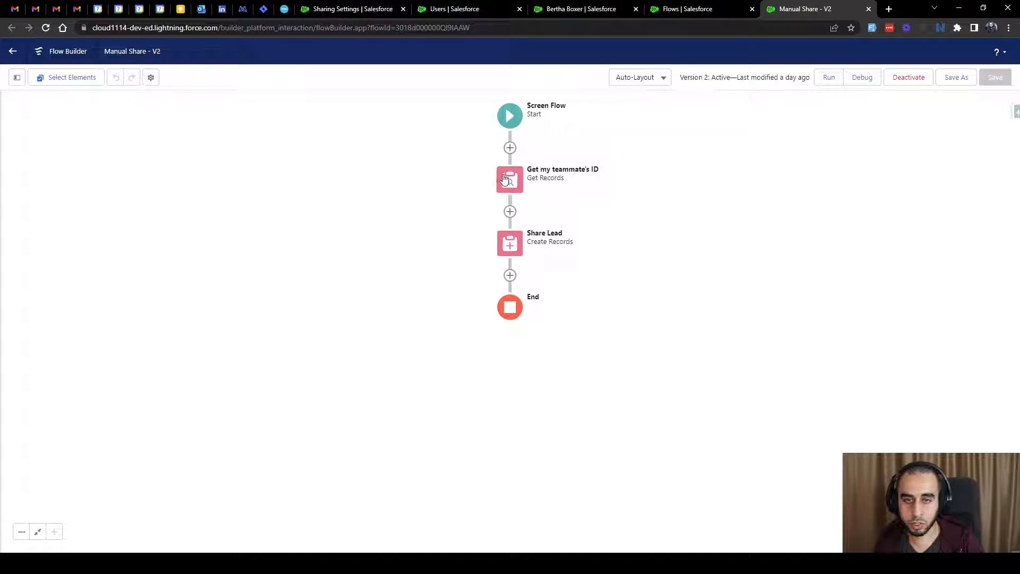
Step: Examine the object, filter condition and stored fields of the Get my teammate's ID element
double_click(512, 184)
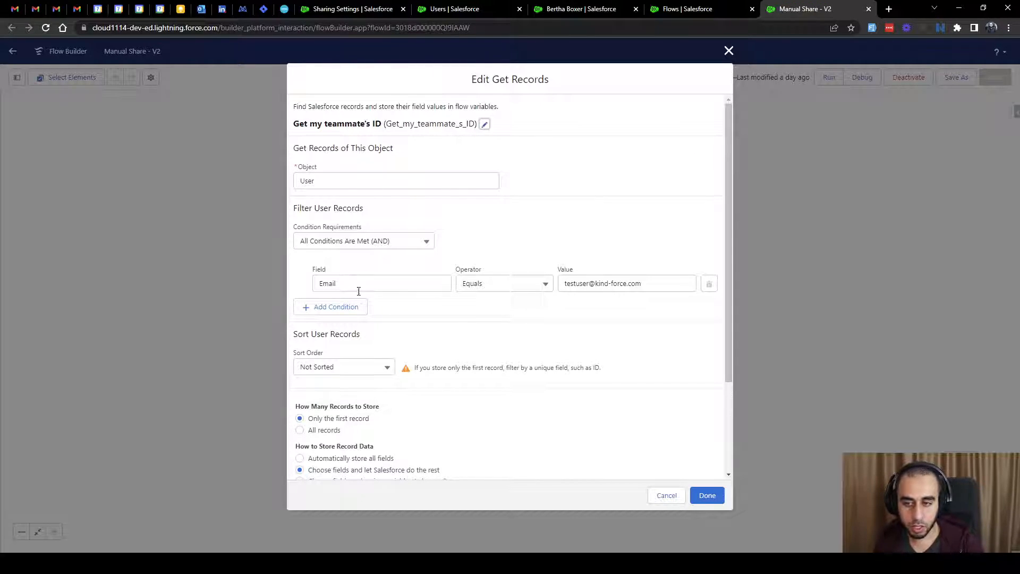
scroll(612, 365, down, 3)
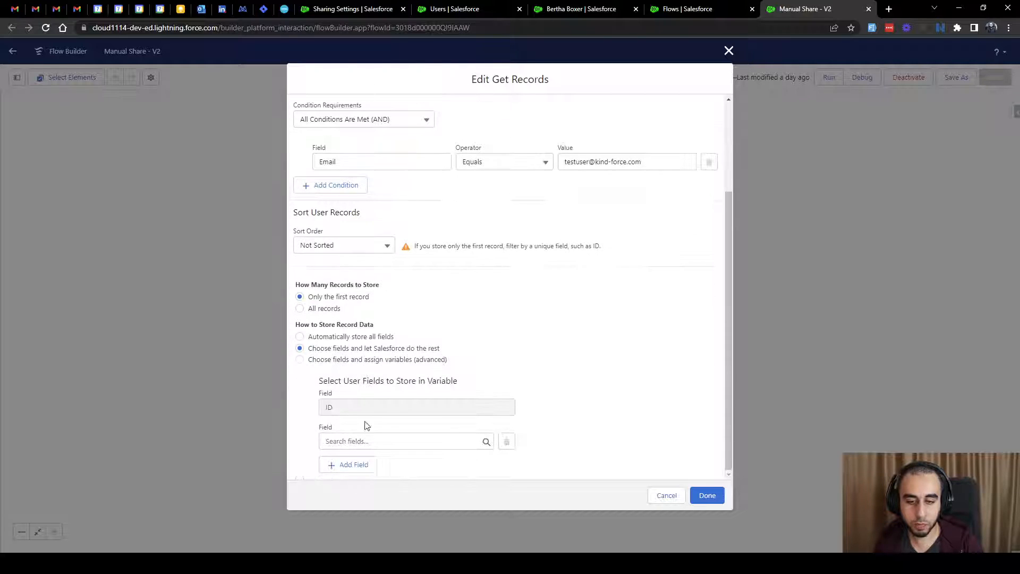
click(664, 493)
Step: Examine the record settings of the Share Lead element, including its Lead Share object
click(510, 243)
click(510, 315)
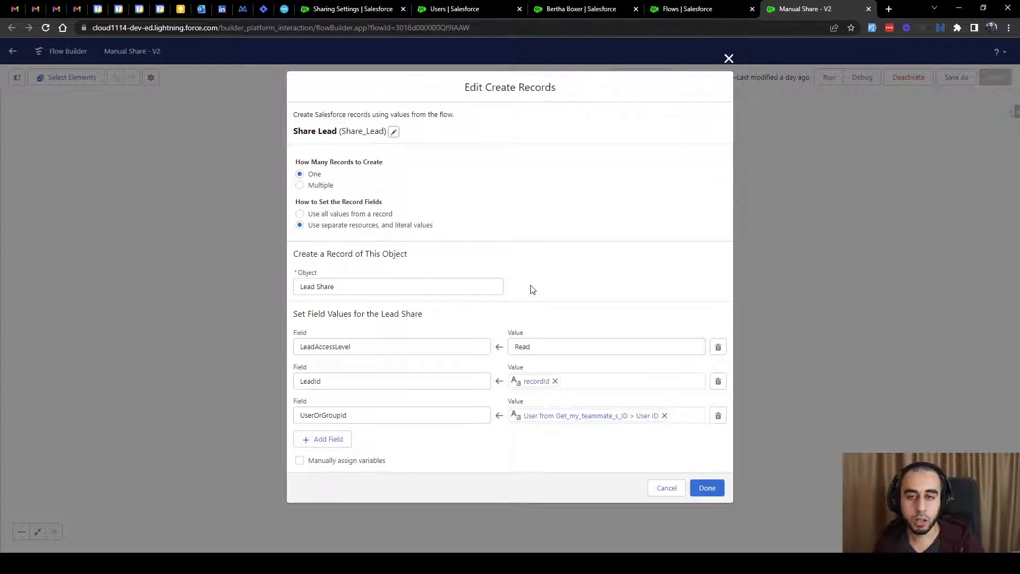
click(728, 58)
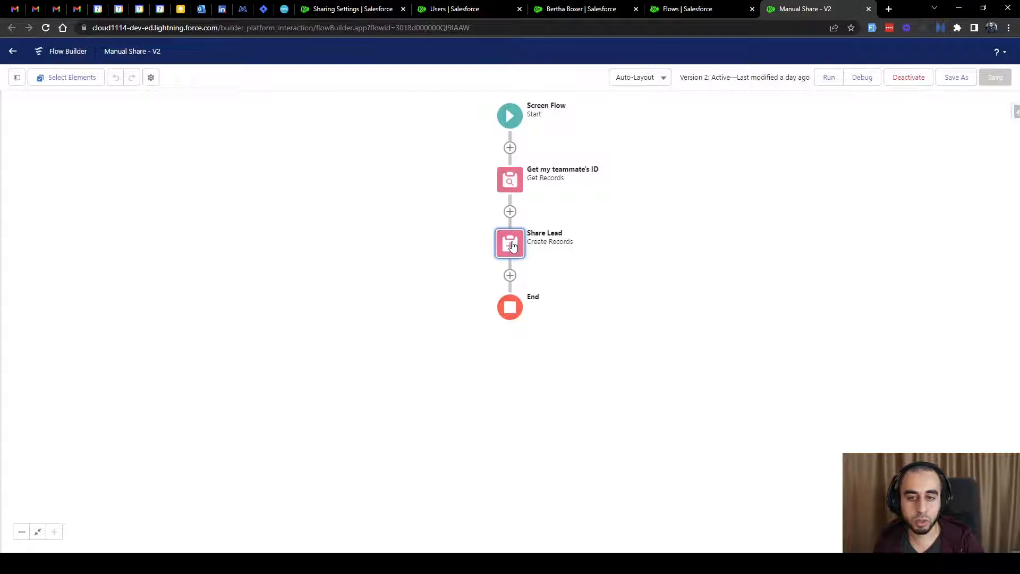
double_click(511, 246)
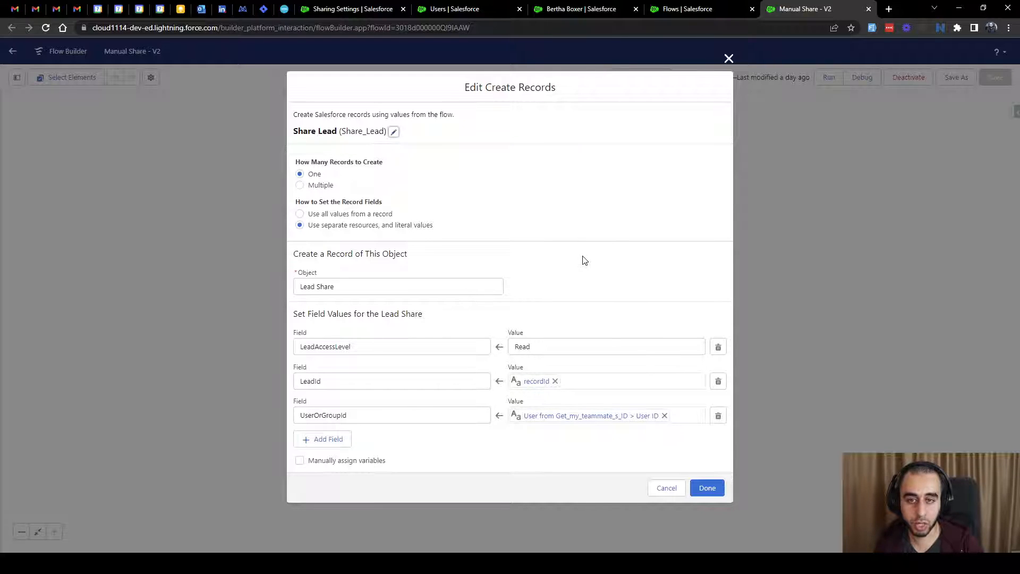
click(315, 287)
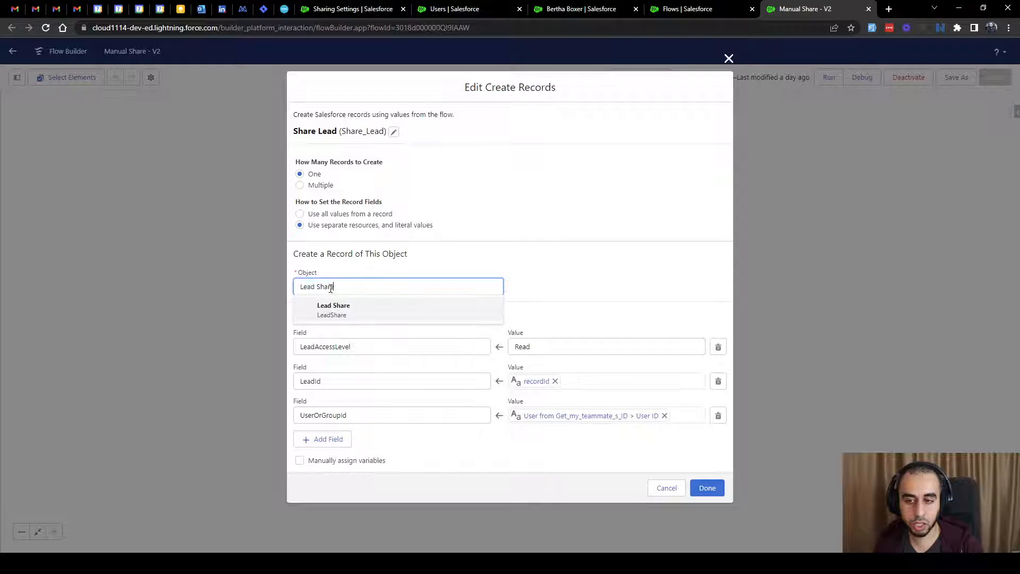
click(534, 286)
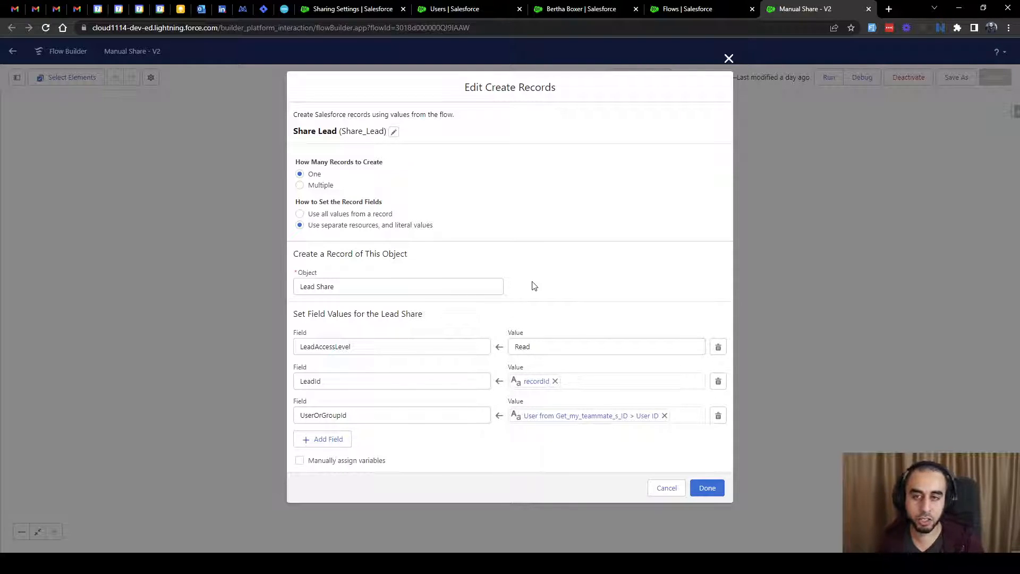
Step: Try searching for lead and account objects in the Share Lead element's object setting, and cancel the edit
double_click(444, 288)
key(ctrl+a)
text(lead)
double_click(320, 290)
text(account)
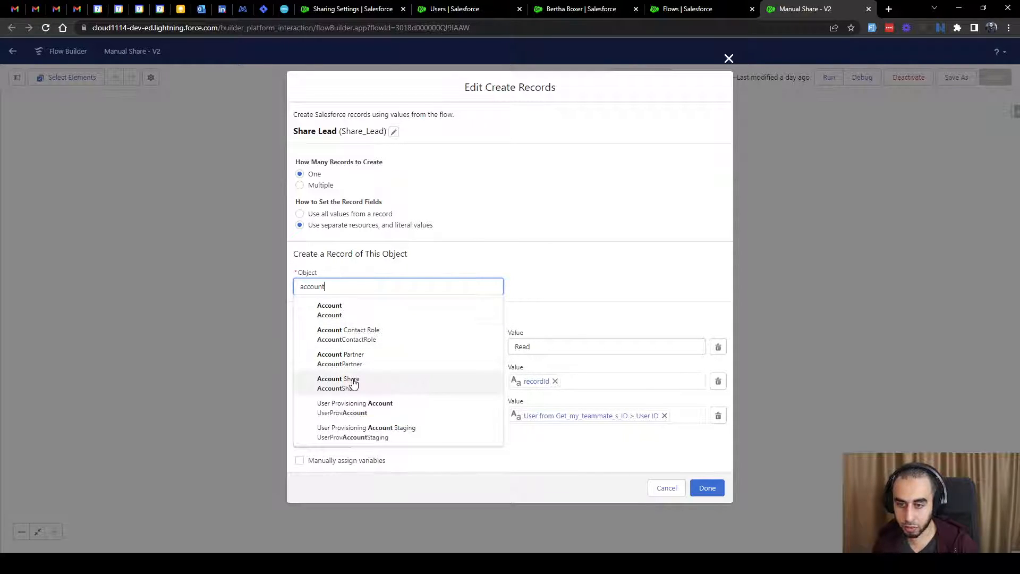
double_click(448, 286)
text(Lead)
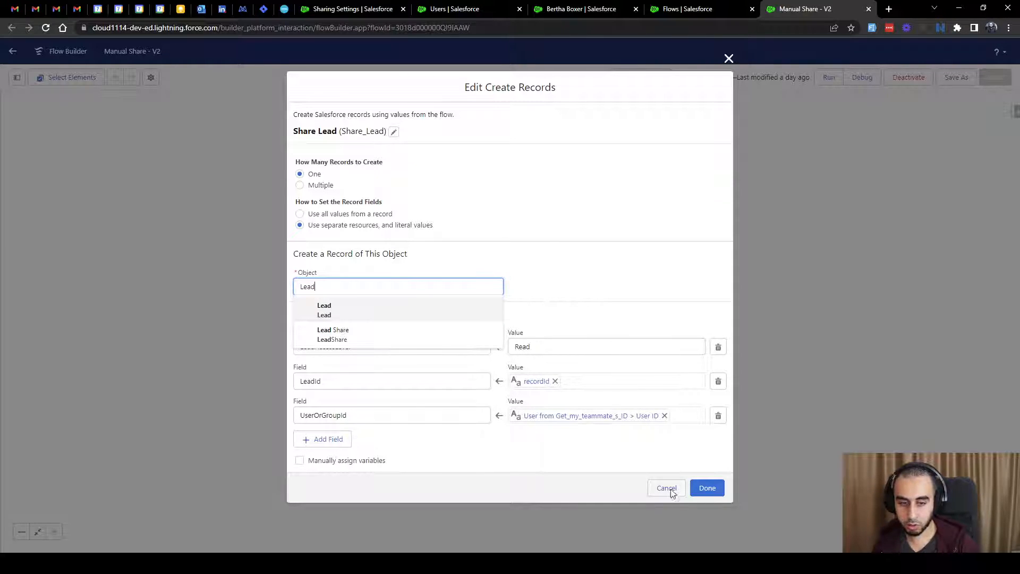
click(672, 493)
click(665, 452)
Step: Review the LeadAccessLevel, LeadId and UserOrGroupId assignments in the Share Lead element and close it
click(542, 236)
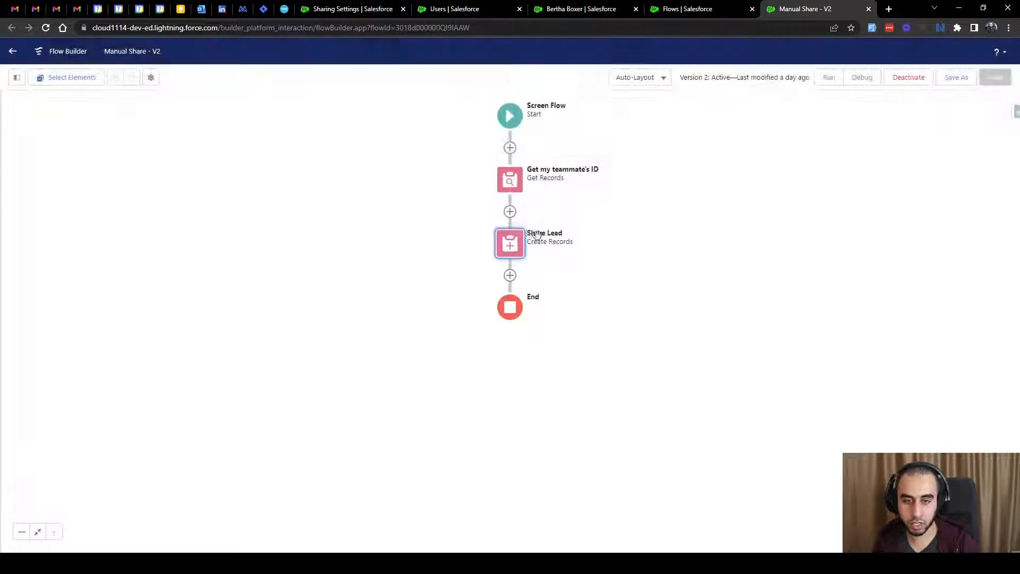
click(511, 378)
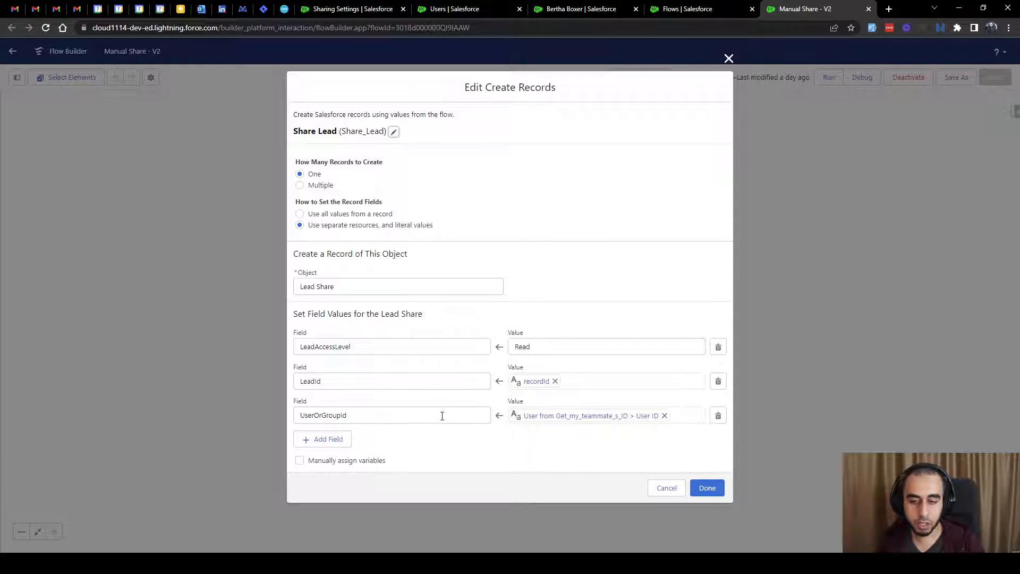
click(729, 58)
Step: Create a new Screen Flow from the Flows page
click(692, 14)
click(976, 120)
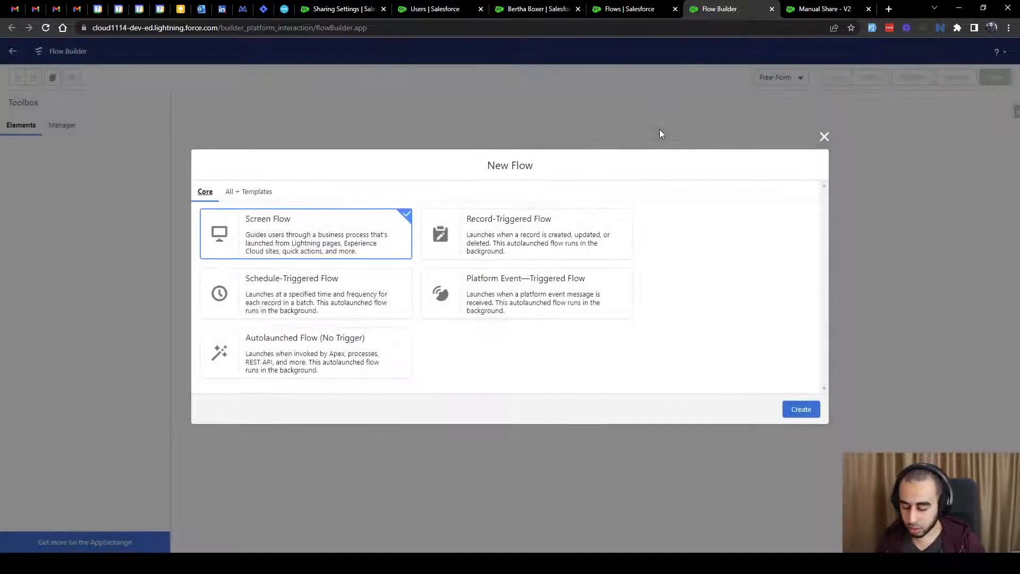
click(816, 414)
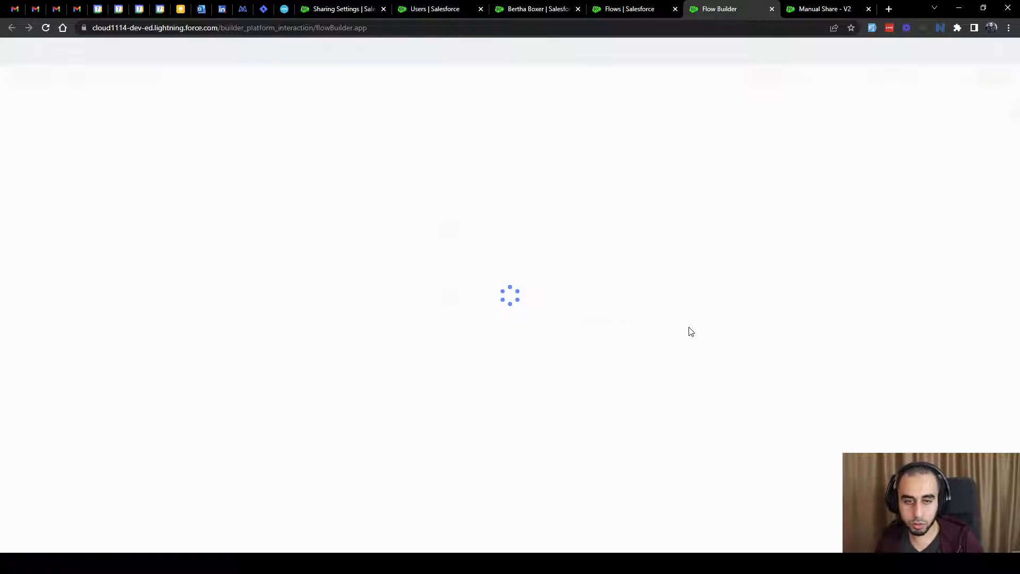
Step: Add a Get Records element labelled "Get User ID" after the start, retrieving records of the User object
click(511, 183)
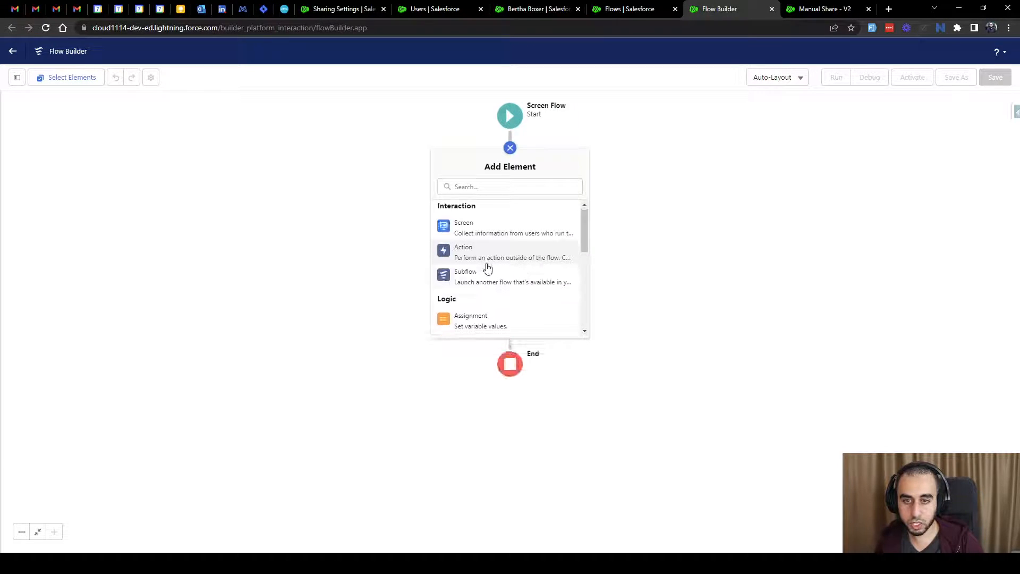
scroll(487, 276, down, 5)
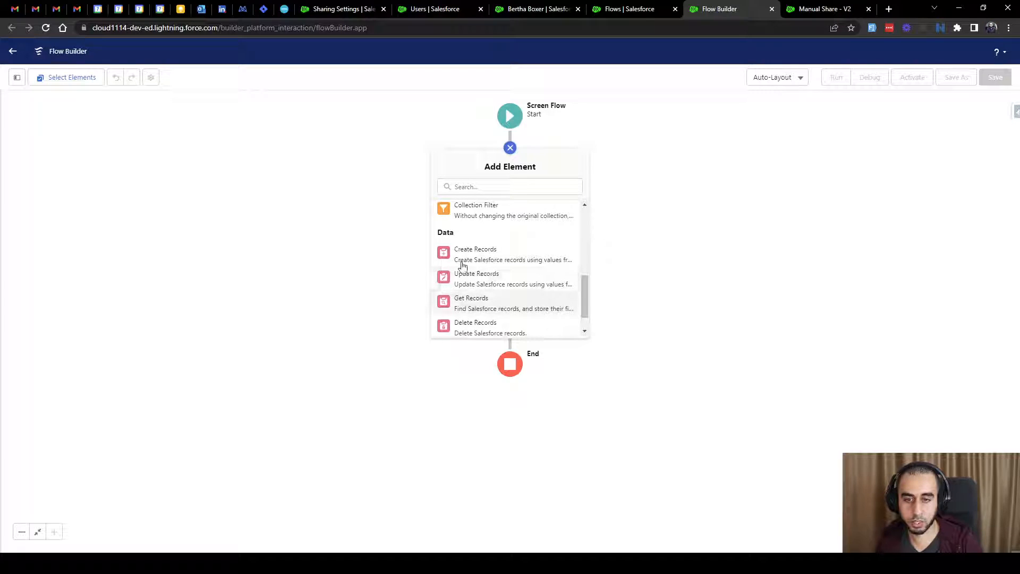
click(471, 299)
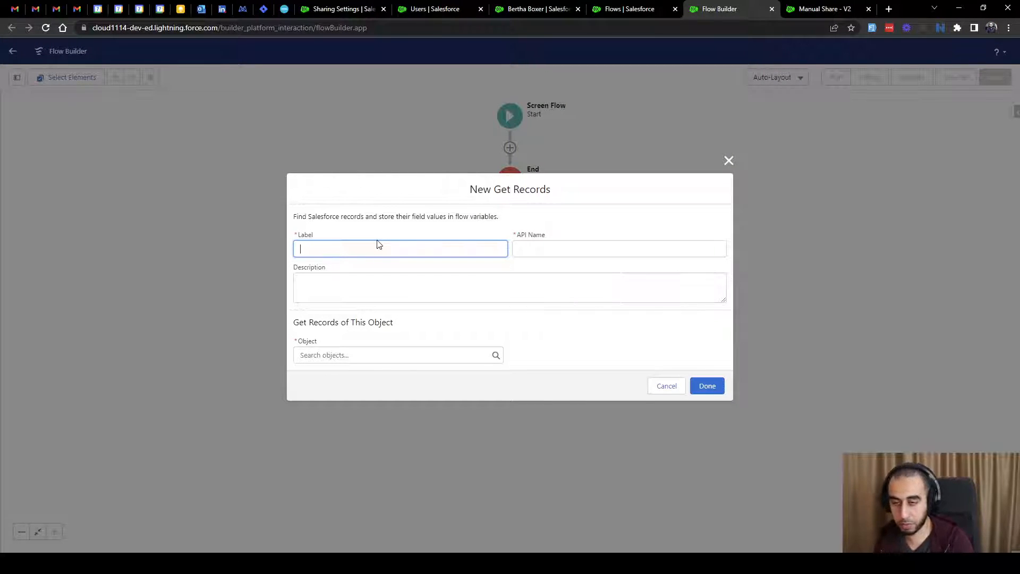
text(User ID)
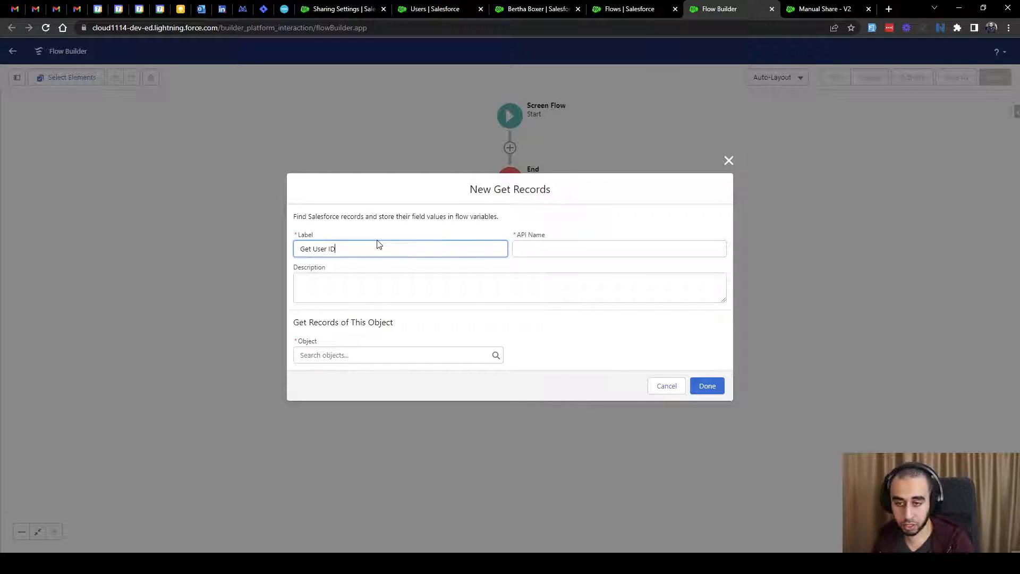
click(372, 226)
click(372, 357)
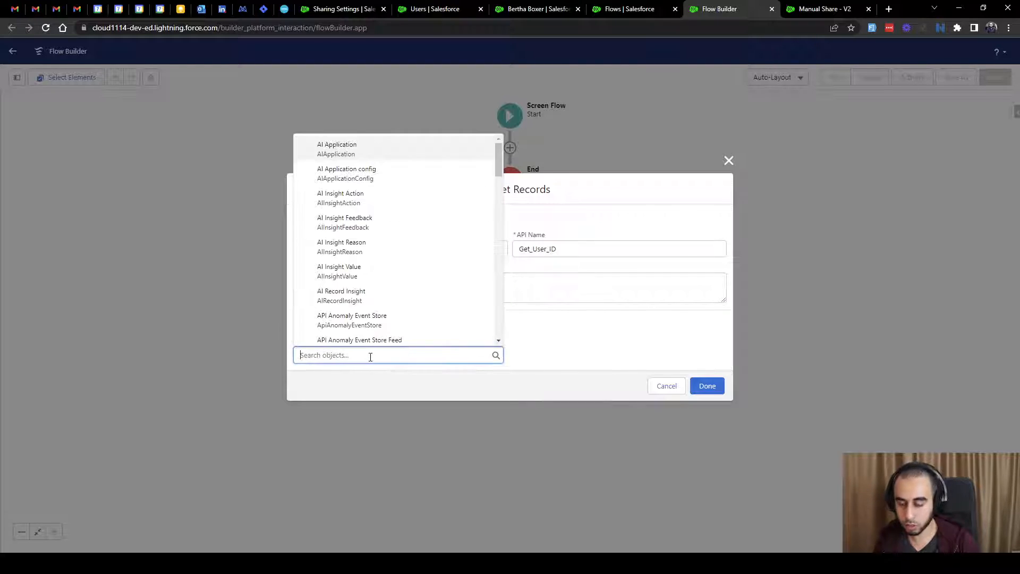
text(user)
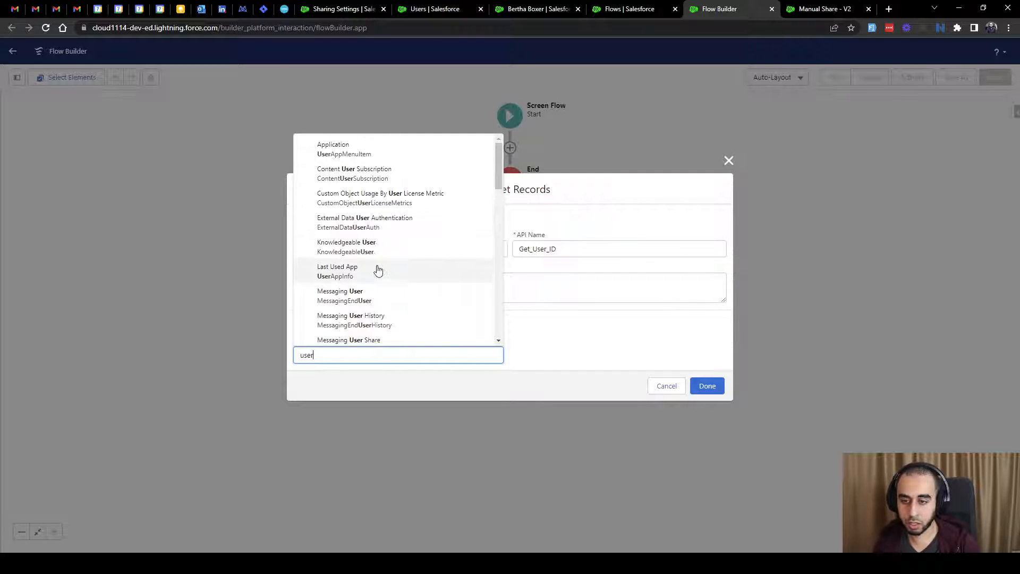
scroll(372, 249, down, 2)
click(352, 306)
Step: Filter the User records to Email equals the test user's username, copied from the Users setup page
click(412, 349)
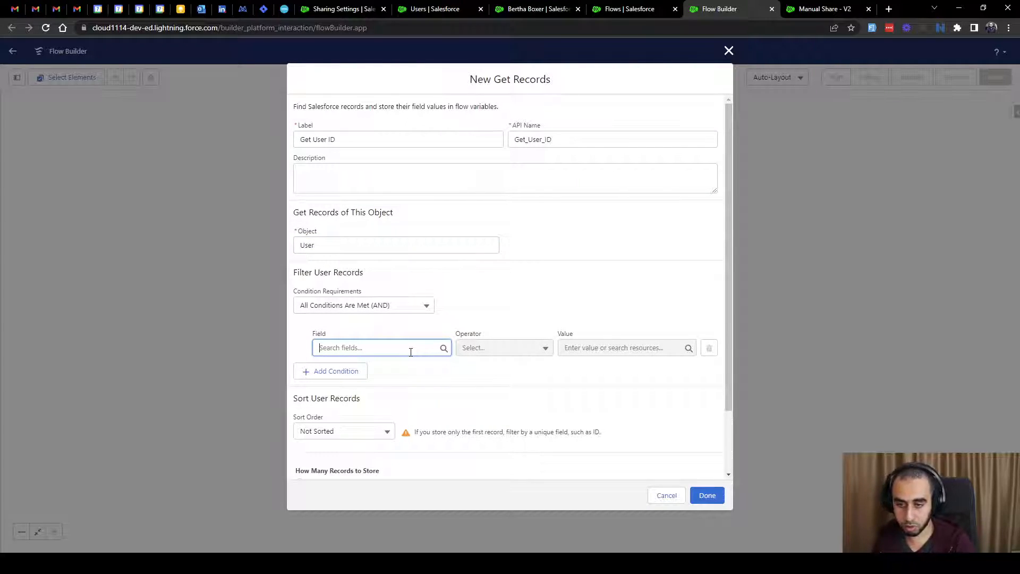
text(email)
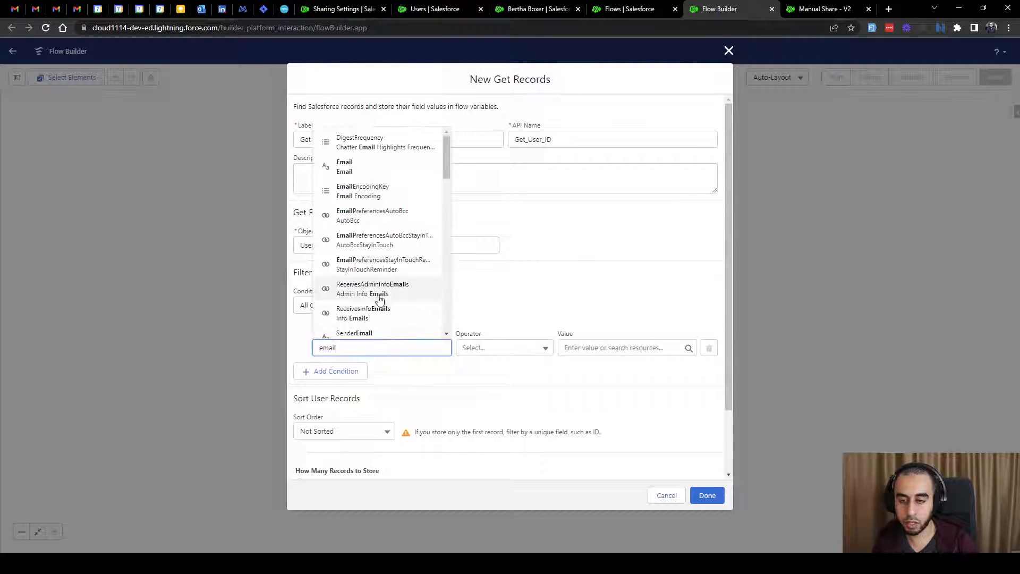
click(366, 165)
click(431, 9)
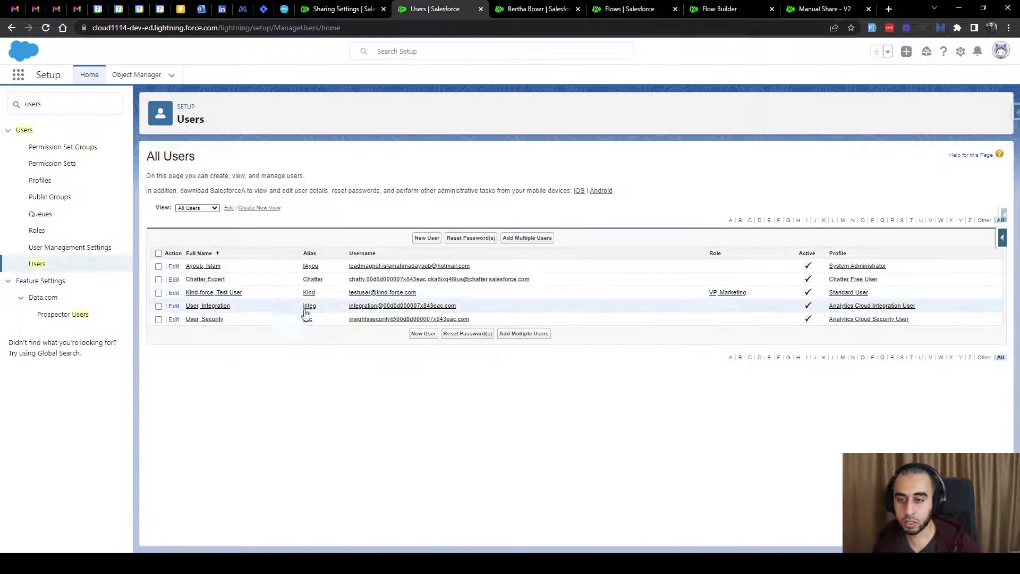
drag(444, 292, 365, 292)
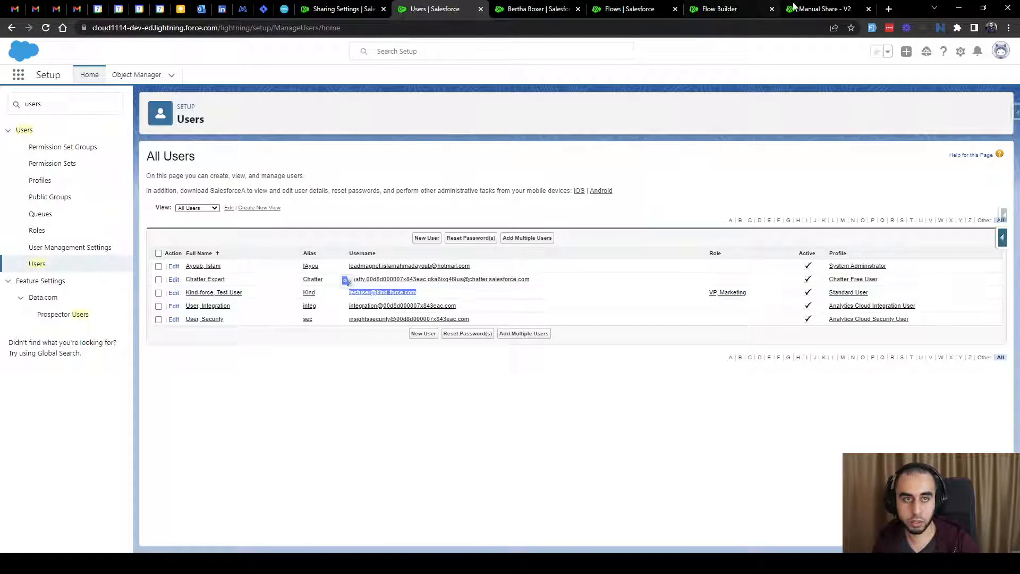
click(814, 9)
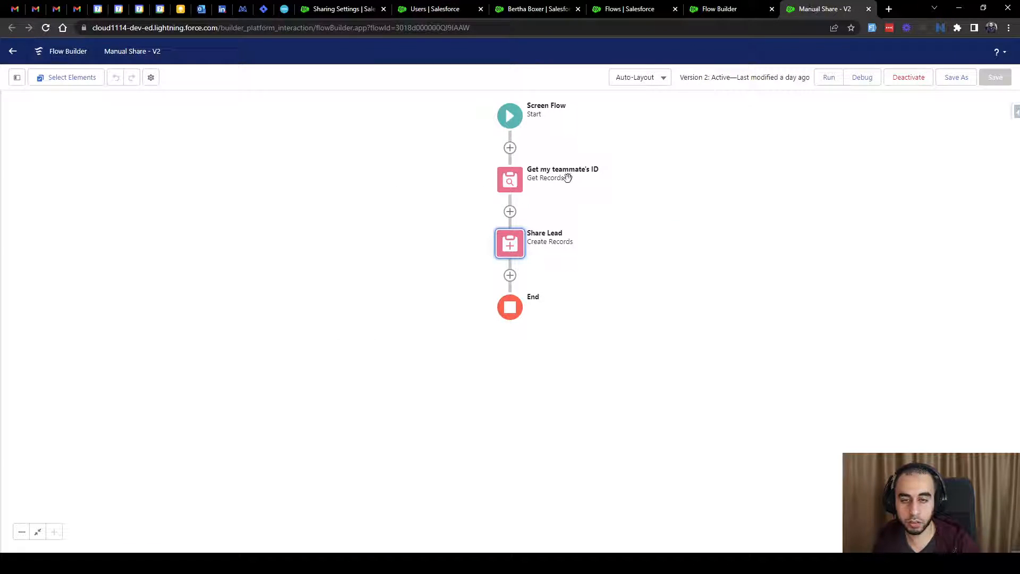
click(720, 13)
click(574, 349)
key(ctrl+v)
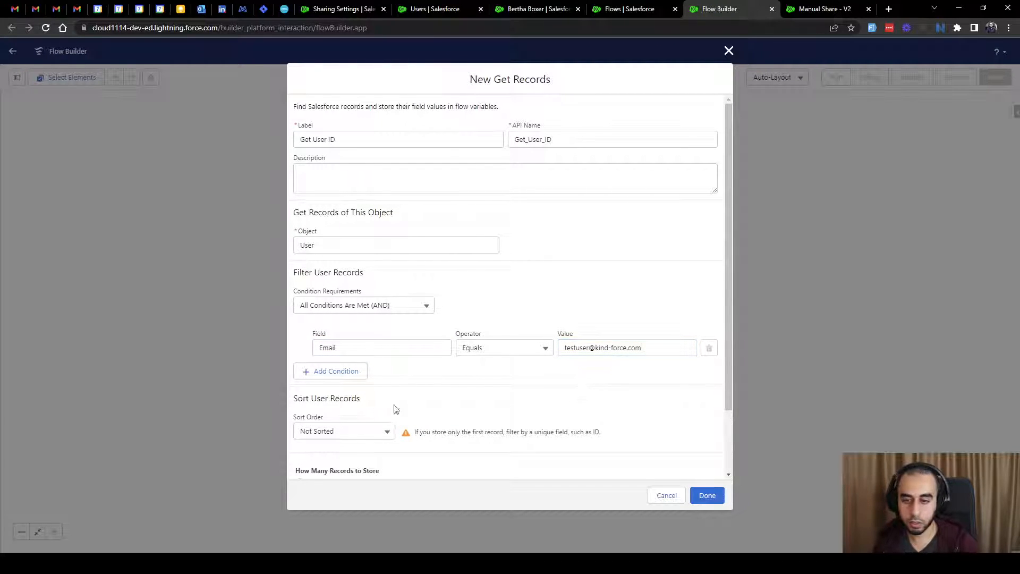
Step: Store only the first record with "Choose fields and let Salesforce do the rest", and finish the Get User ID element
scroll(404, 420, down, 2)
click(356, 460)
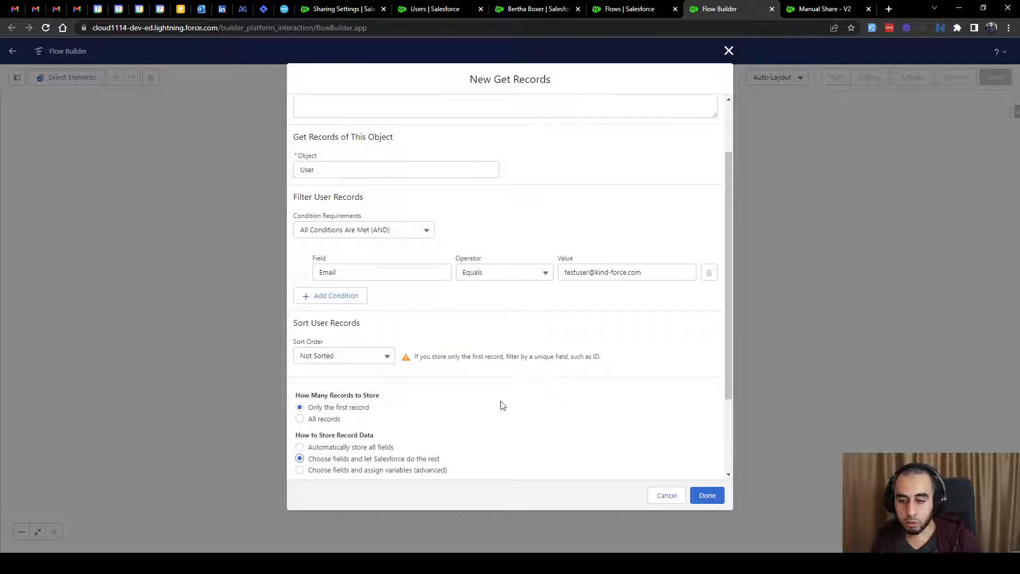
scroll(501, 404, down, 3)
click(712, 496)
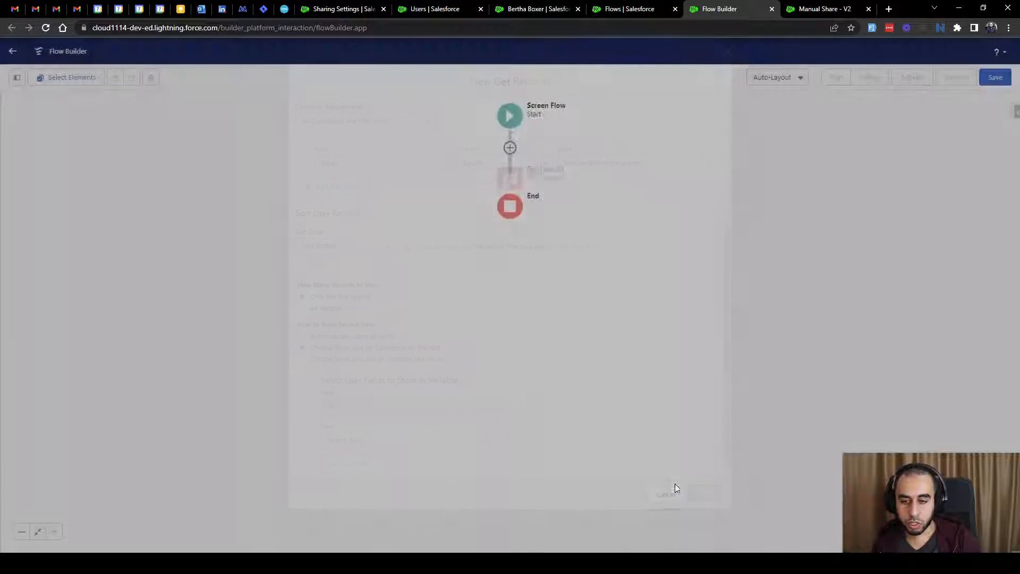
Step: Add a Create Records element labelled "Create Manual Share" after Get User ID
click(509, 212)
scroll(505, 317, down, 6)
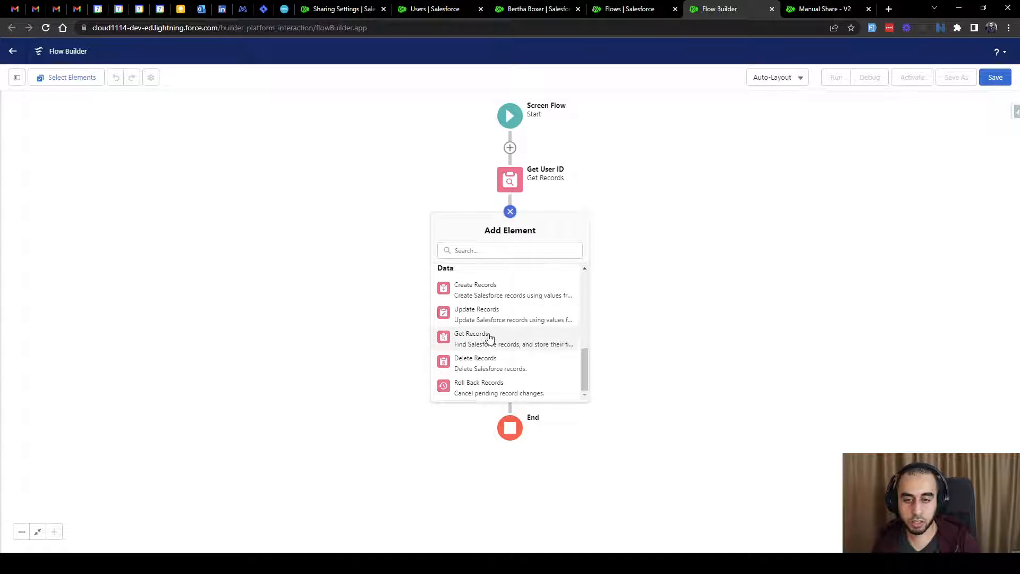
click(474, 290)
text(Create Manual Share)
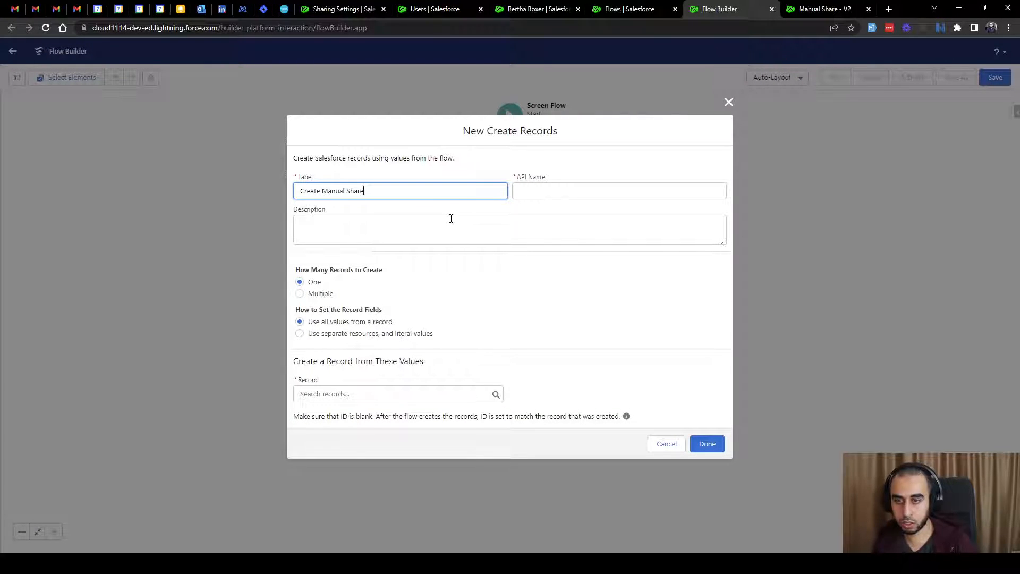
click(354, 348)
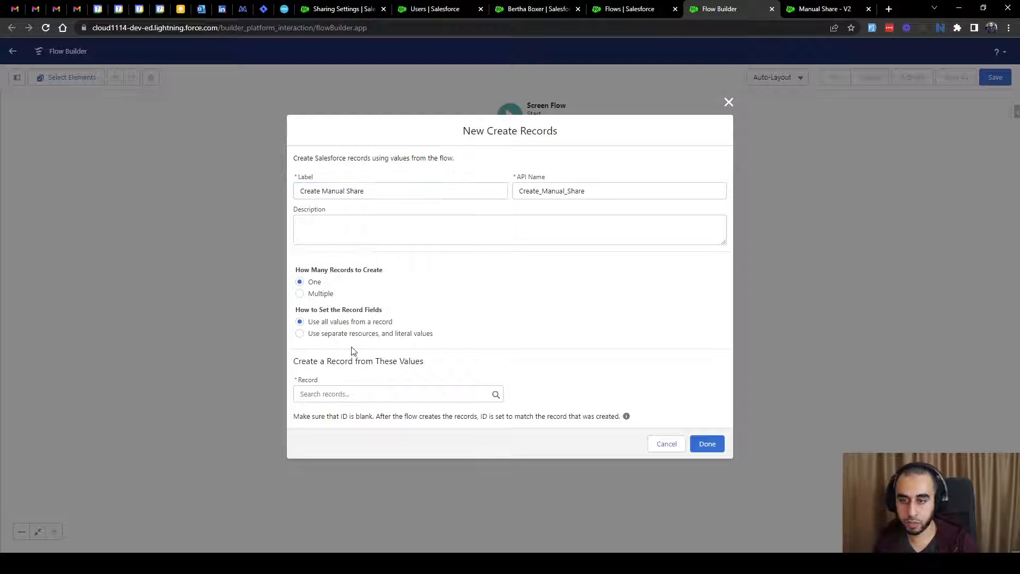
Step: Set the record fields to use separate resources and literal values, and choose Lead Share as the object to create
click(350, 335)
click(365, 402)
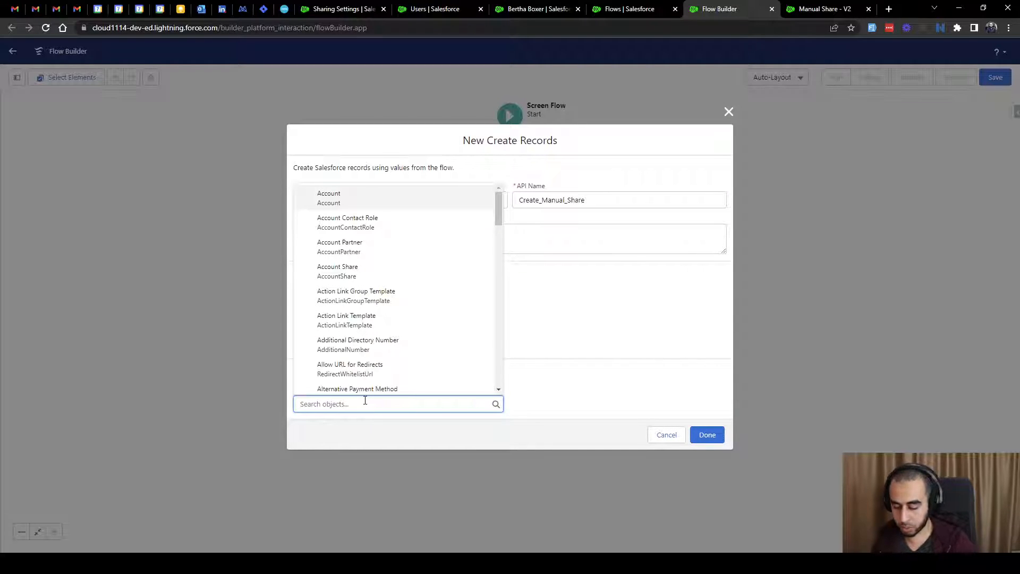
text(lead)
click(342, 381)
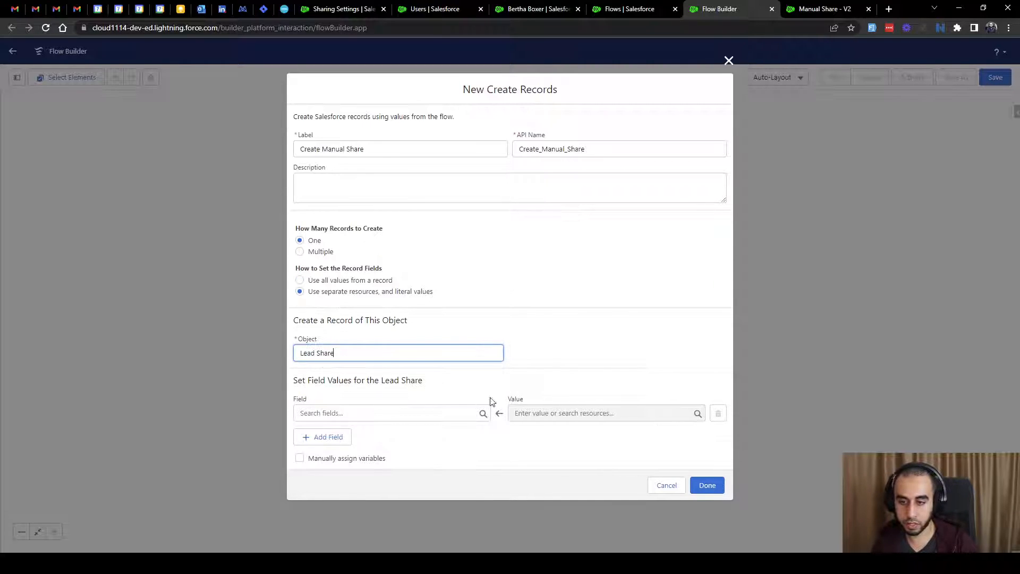
Step: Assign Read Only to the LeadAccessLevel field of the Lead Share record
click(401, 413)
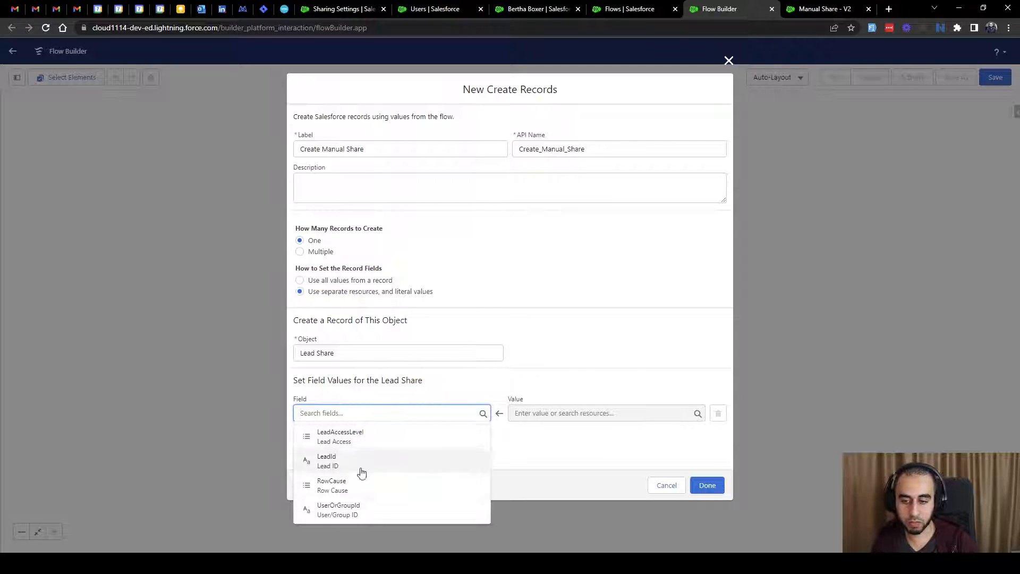
click(351, 444)
click(542, 414)
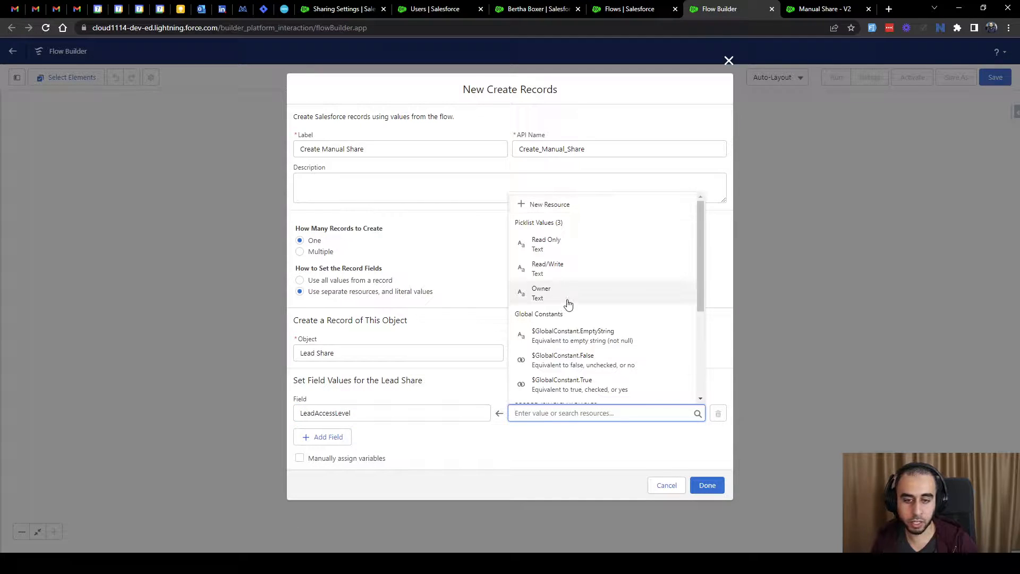
click(556, 246)
Step: Add LeadId as the second field to set on the Lead Share record
click(324, 437)
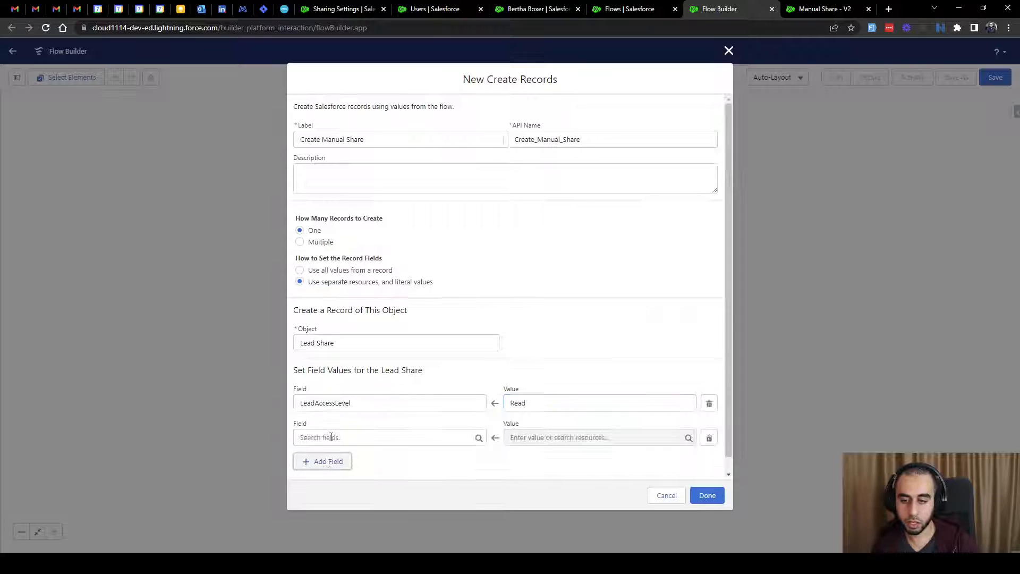
click(335, 439)
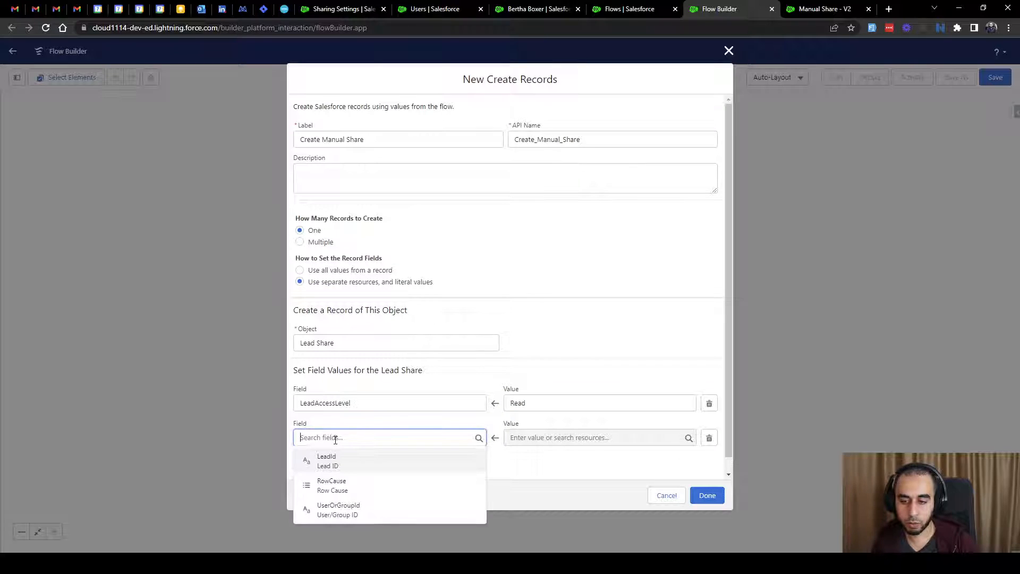
click(355, 458)
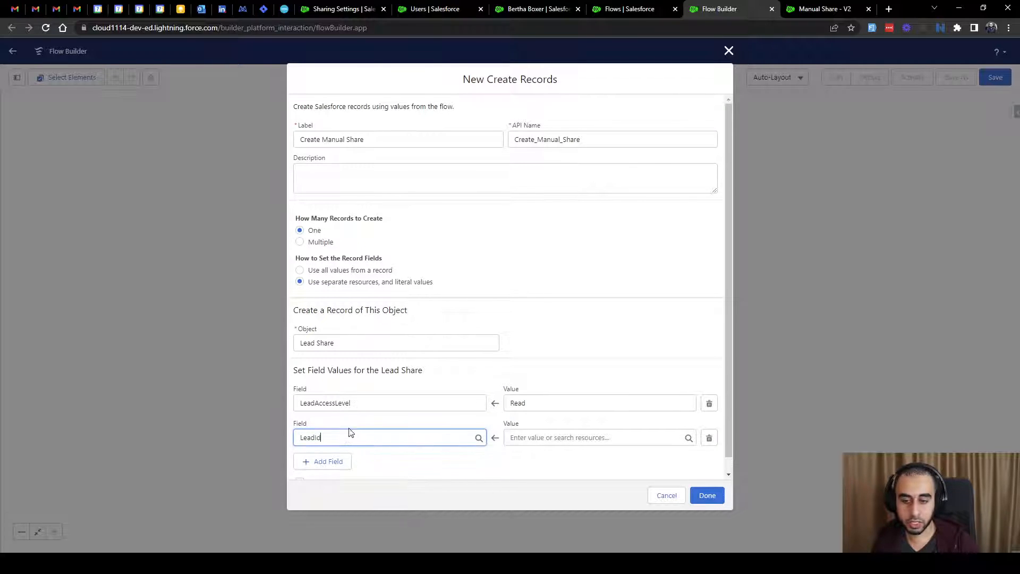
click(489, 466)
Step: Create a Text variable named recordId, available for input, as the value for LeadId
click(532, 437)
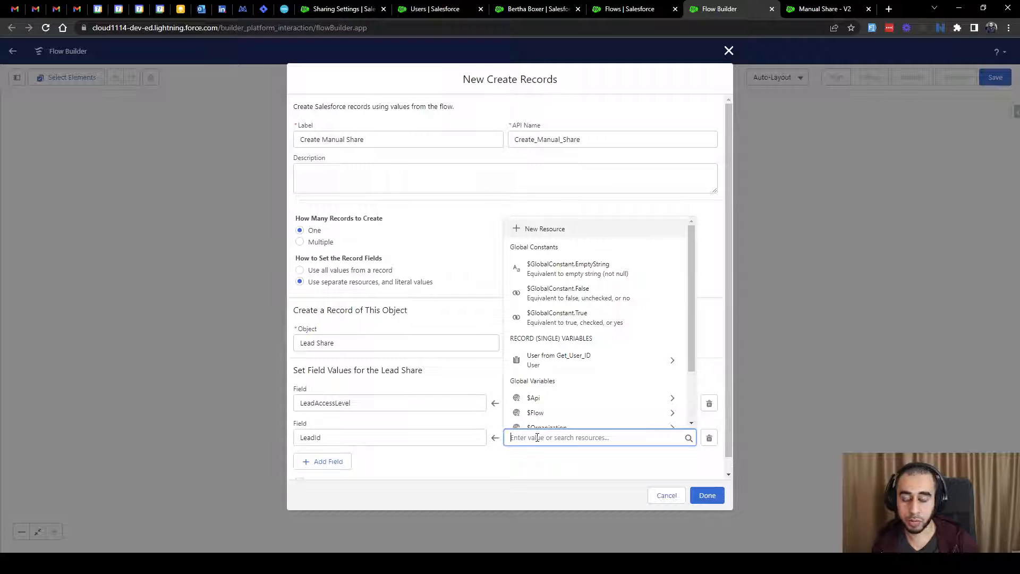
click(548, 229)
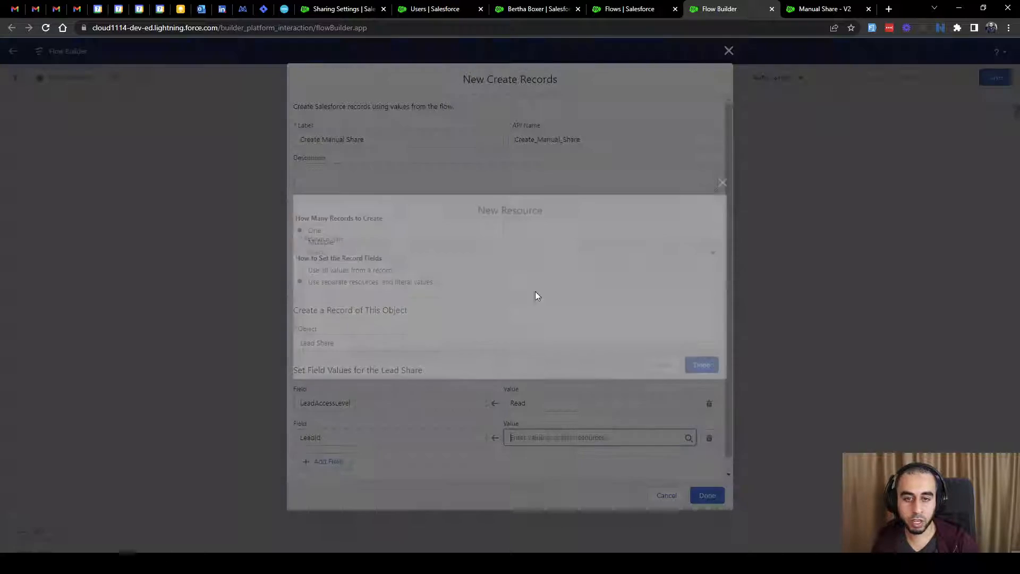
click(340, 258)
click(343, 274)
click(343, 274)
text(recordId)
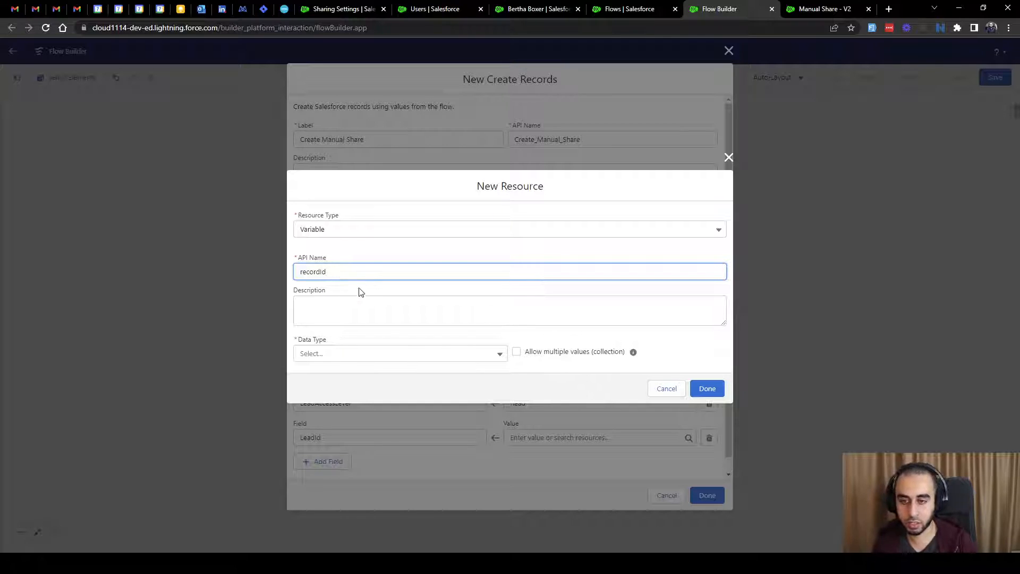
click(361, 354)
click(333, 162)
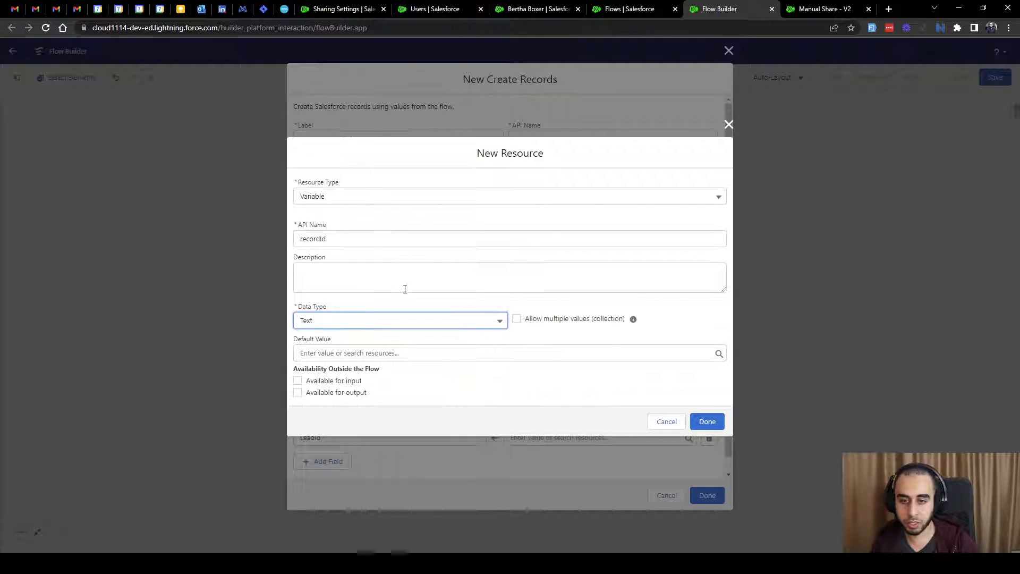
click(299, 381)
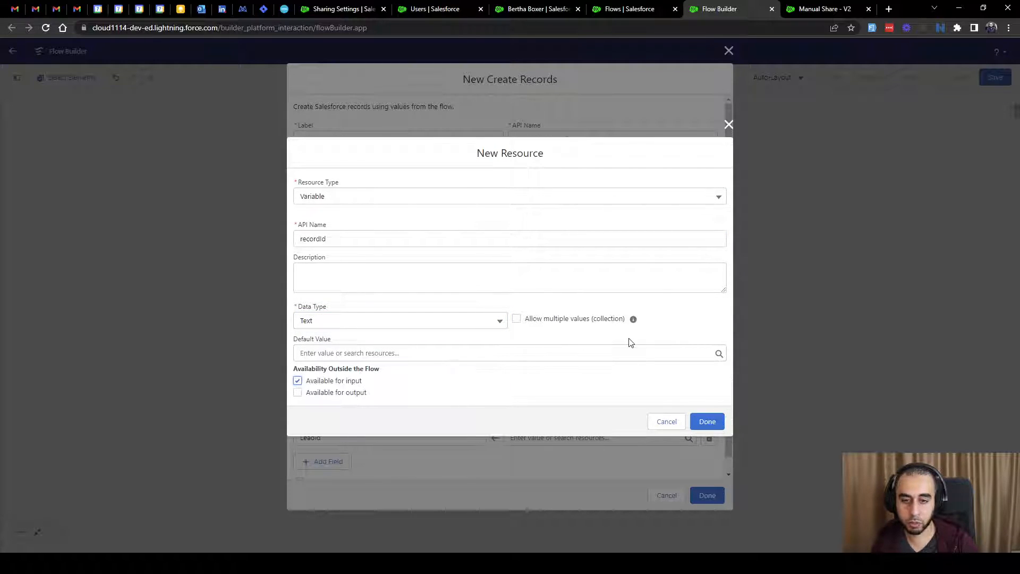
click(707, 421)
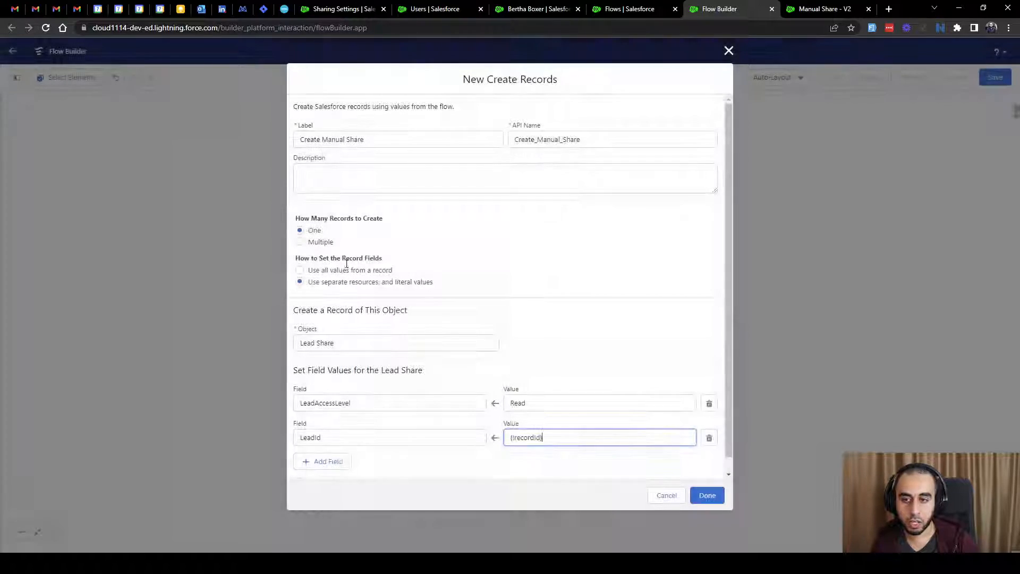
click(634, 461)
Step: Add UserOrGroupId as the third field to set on the Lead Share record
scroll(465, 375, down, 1)
click(329, 448)
click(374, 423)
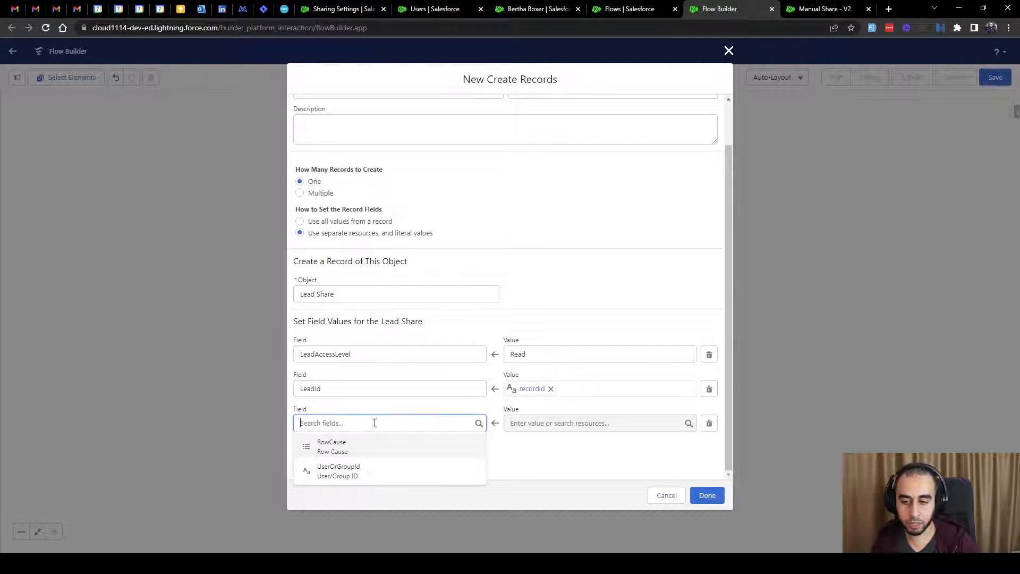
click(357, 472)
Step: Set the UserOrGroupId value to the Id from Get_User_ID and finish the Create Manual Share element
click(558, 424)
text(get)
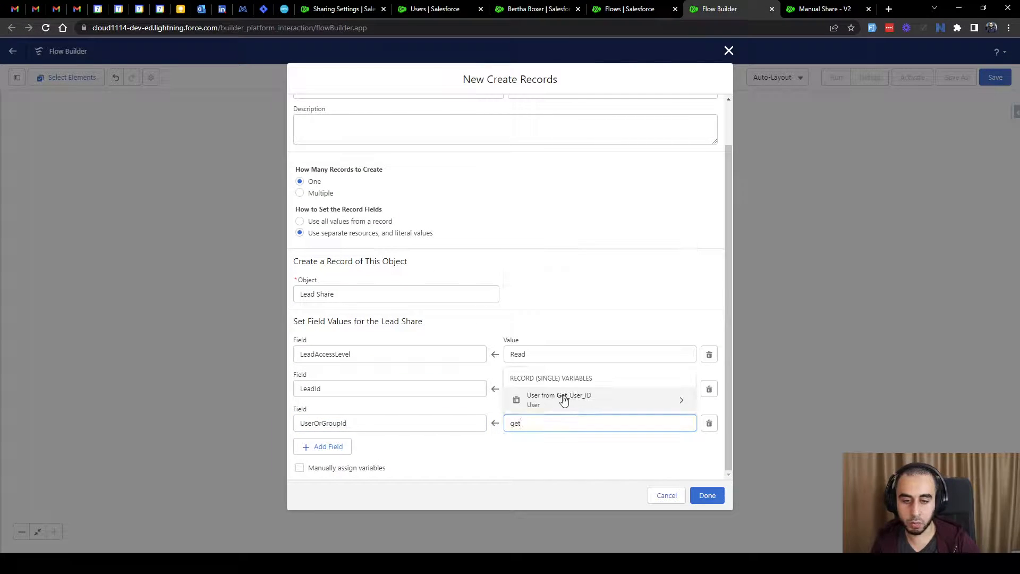
click(561, 400)
scroll(558, 348, down, 10)
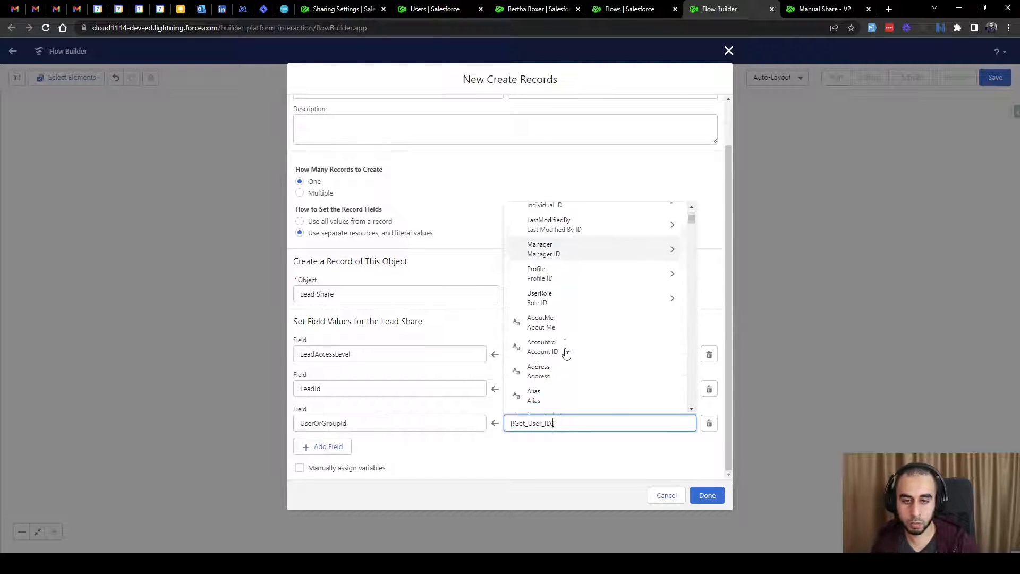
scroll(564, 346, down, 10)
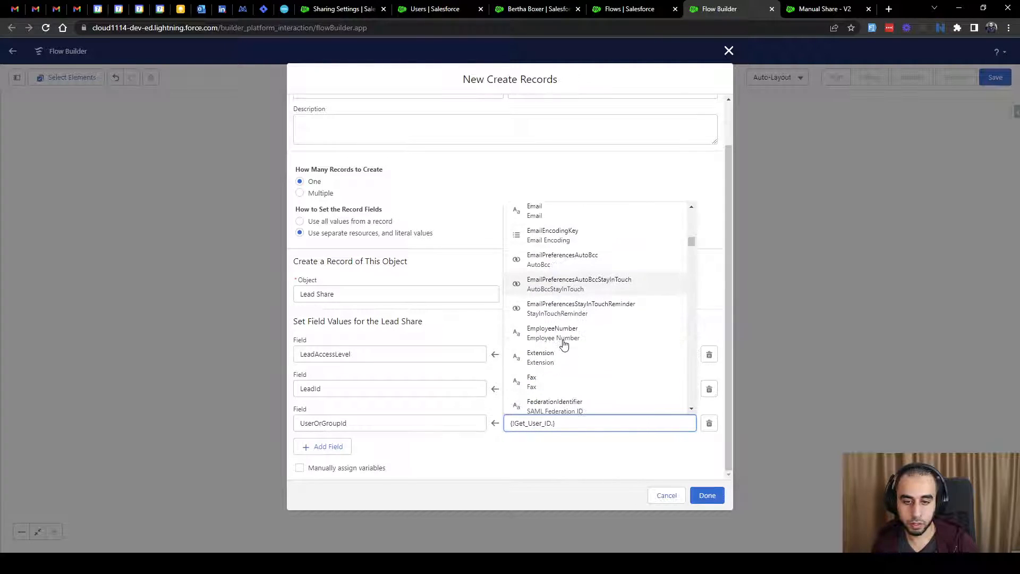
scroll(564, 341, down, 10)
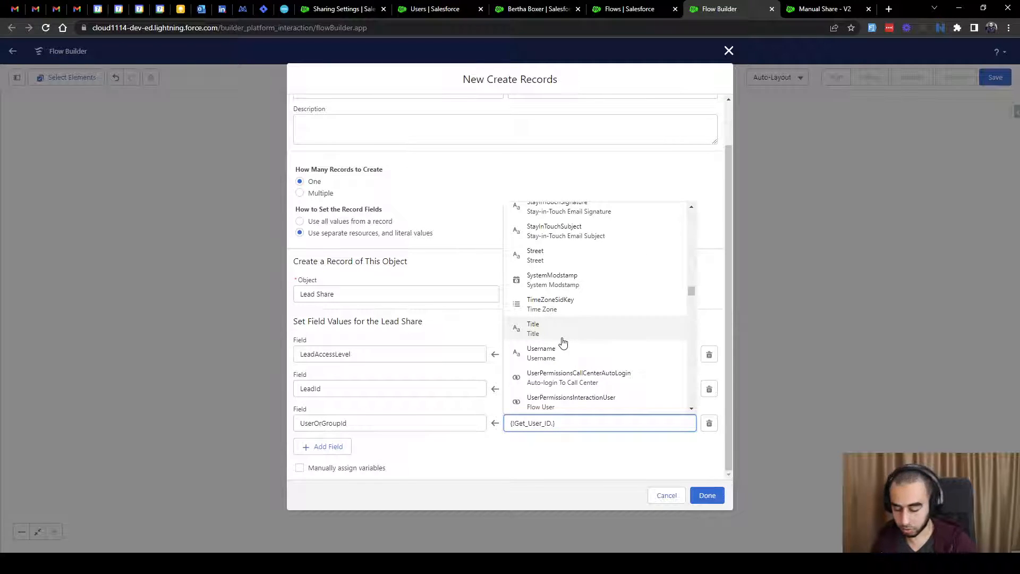
text(id)
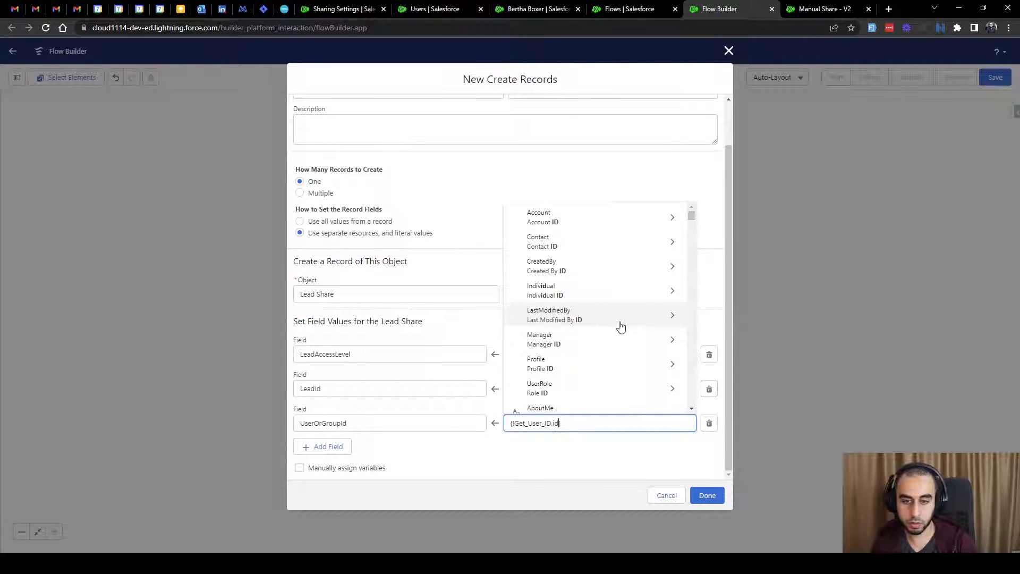
scroll(620, 325, down, 10)
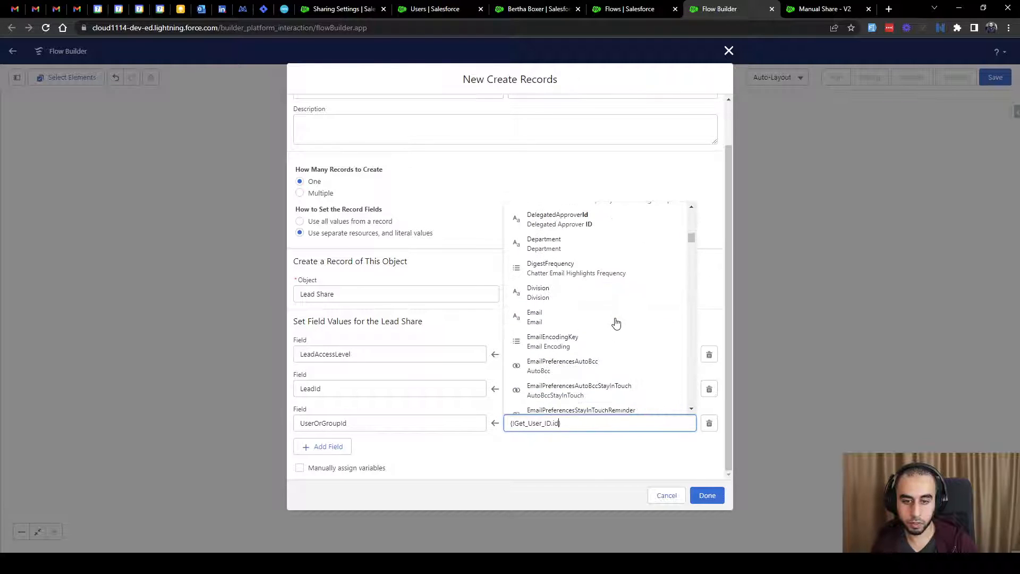
click(547, 371)
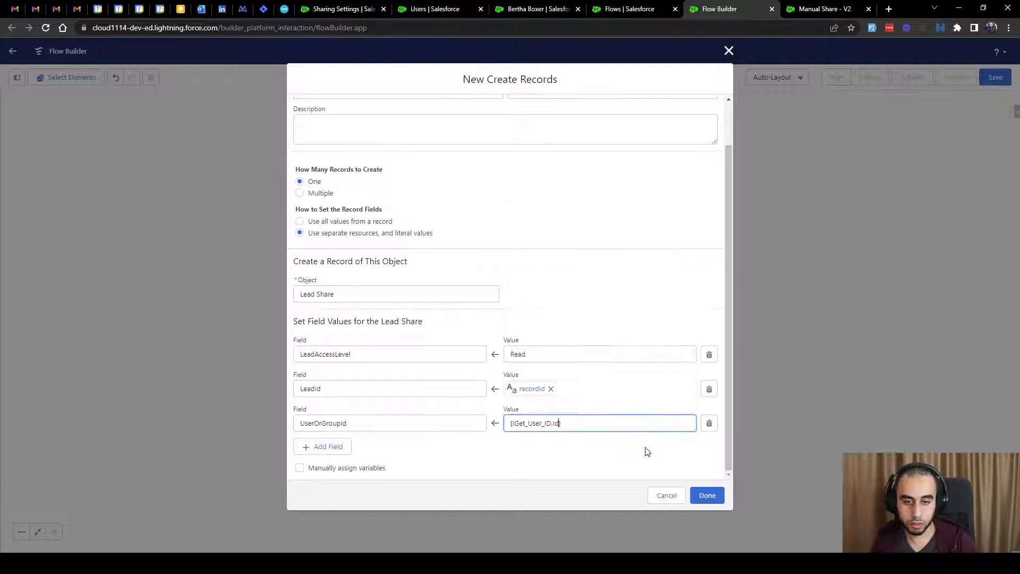
click(707, 495)
Step: Save the flow with a label beginning with "Manual"
click(994, 78)
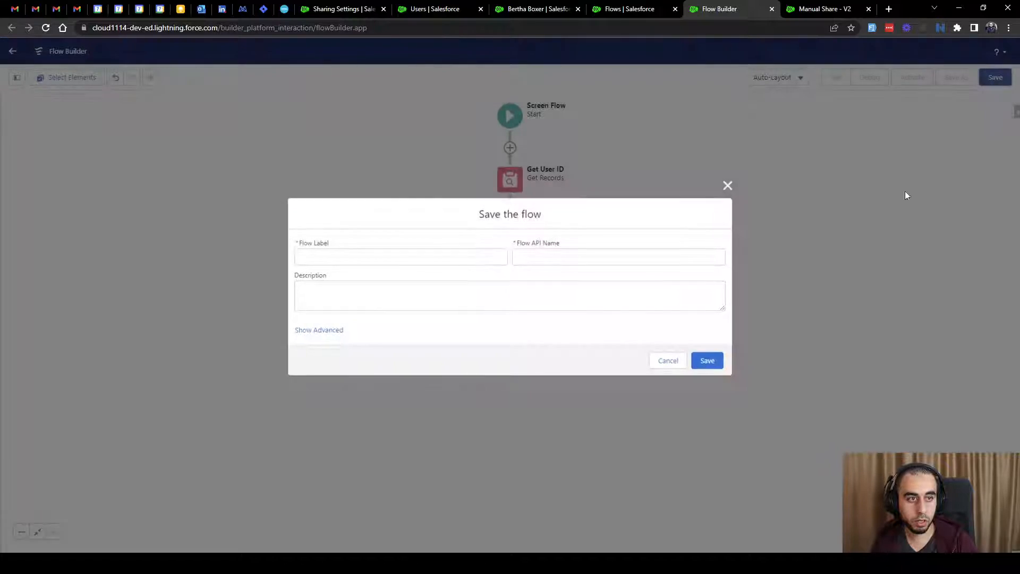
click(417, 258)
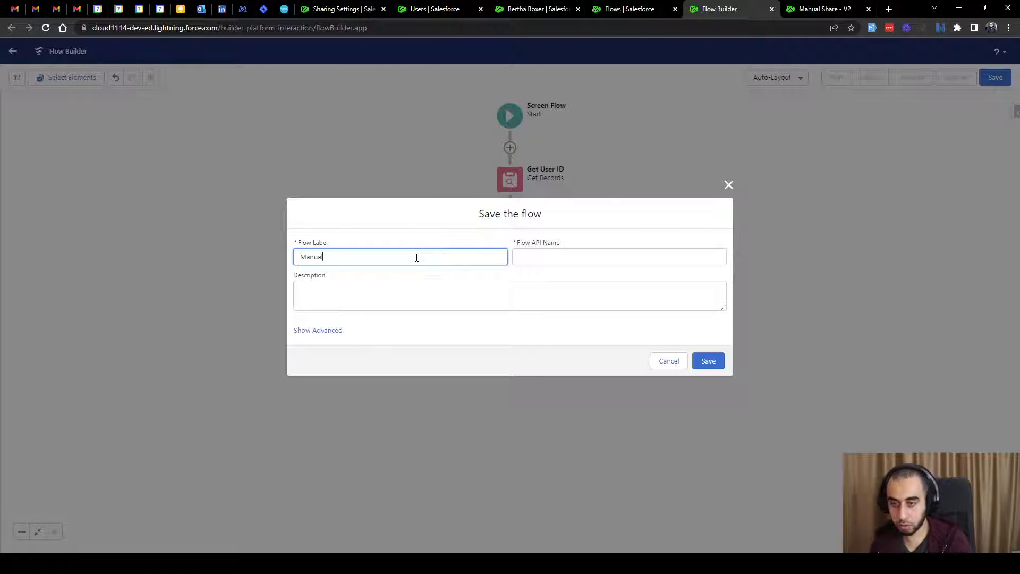
click(710, 361)
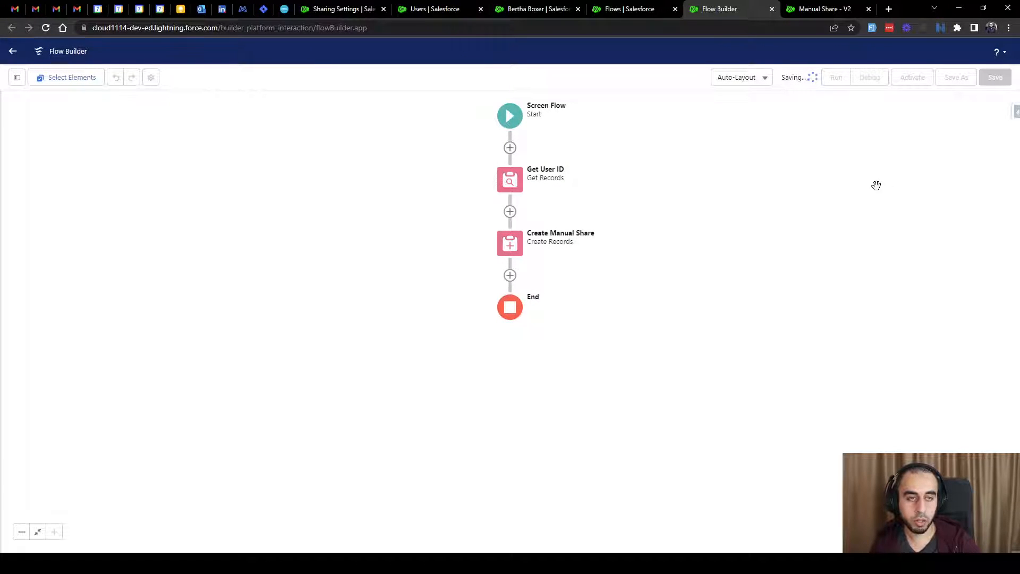
Step: Activate the Manual Share 2 flow
click(913, 81)
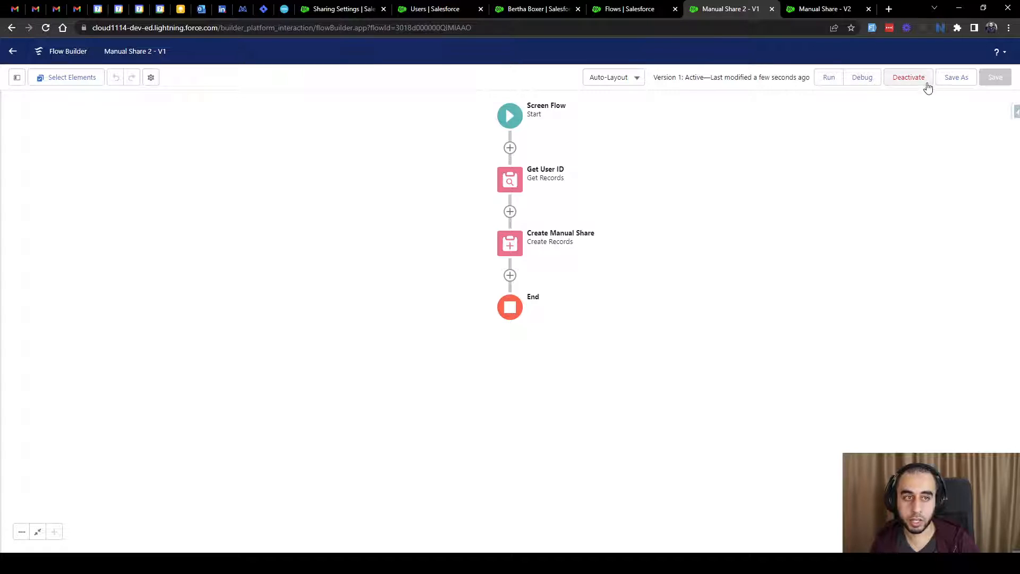
Step: From the lead record, open the Lead object's setup and go to its Buttons, Links, and Actions
click(345, 9)
click(431, 11)
click(559, 13)
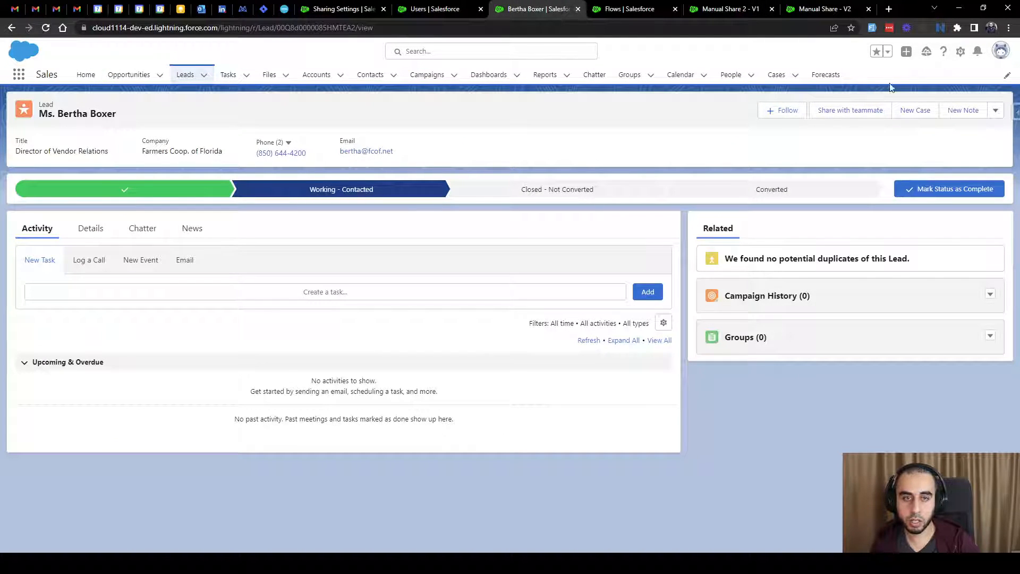
click(960, 53)
click(947, 191)
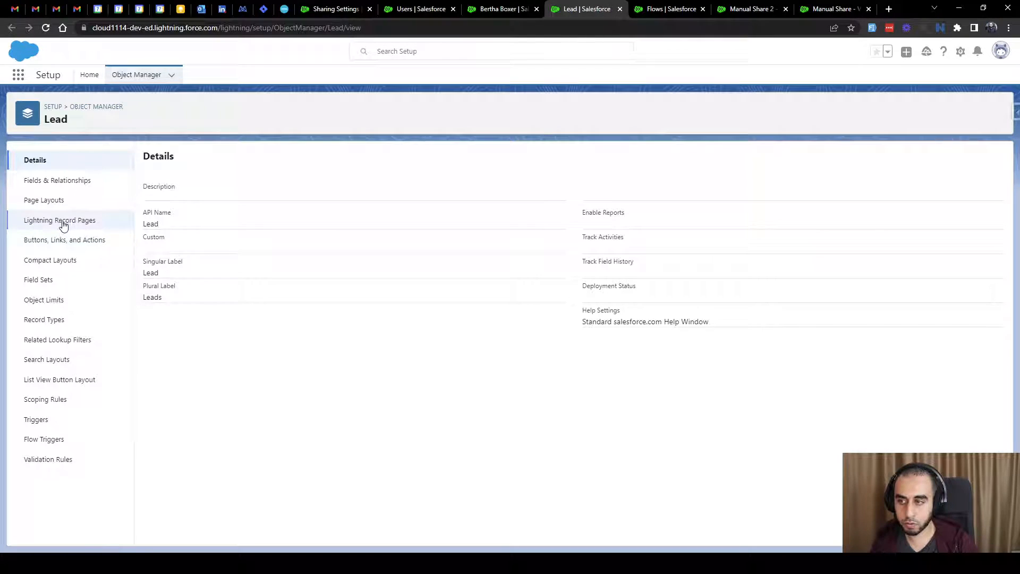
click(59, 241)
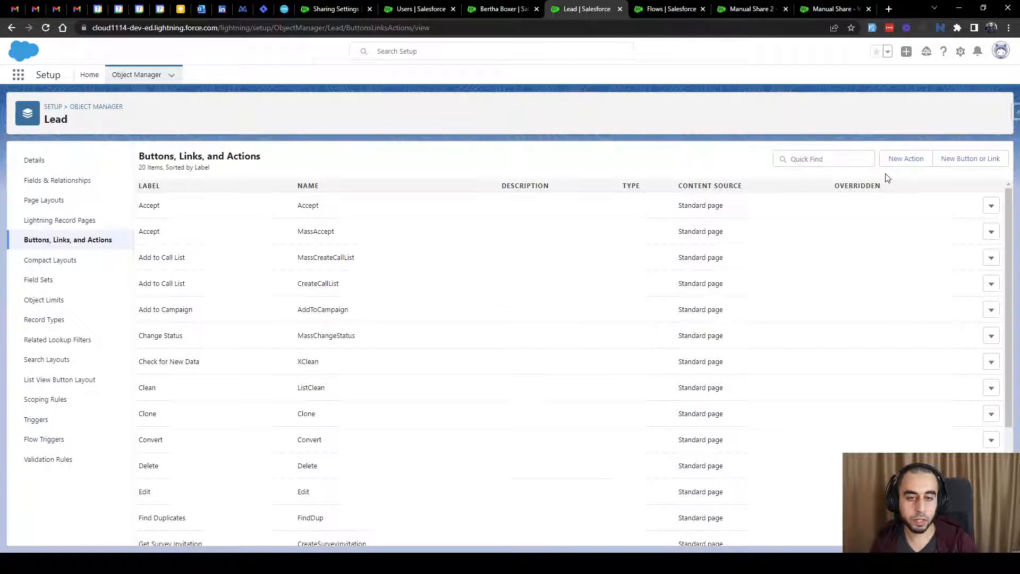
Step: Create and save a Lead action of type Flow that runs Manual Share 2, labelled "Share with teammate 2"
click(903, 160)
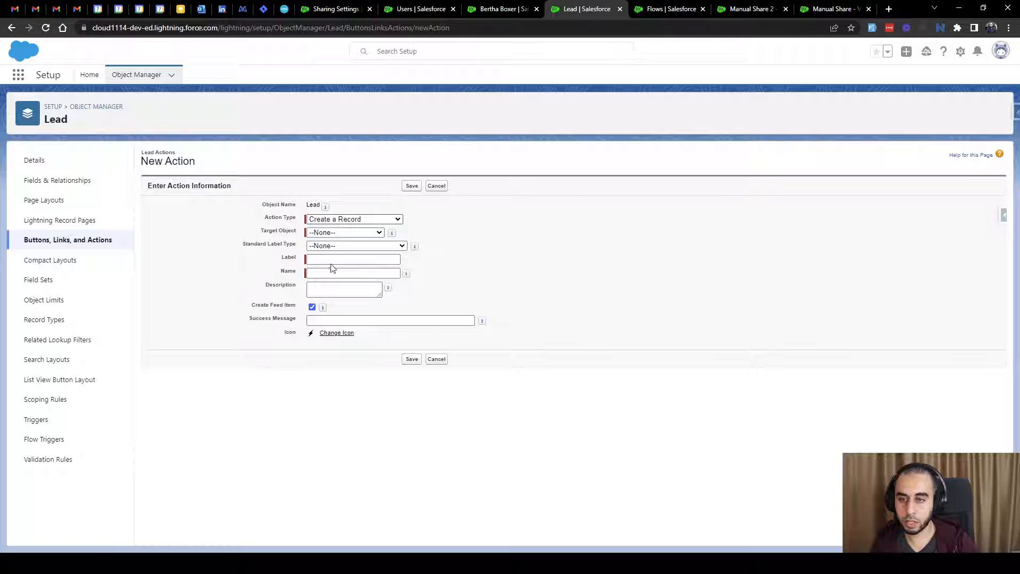
click(319, 291)
click(346, 232)
click(358, 252)
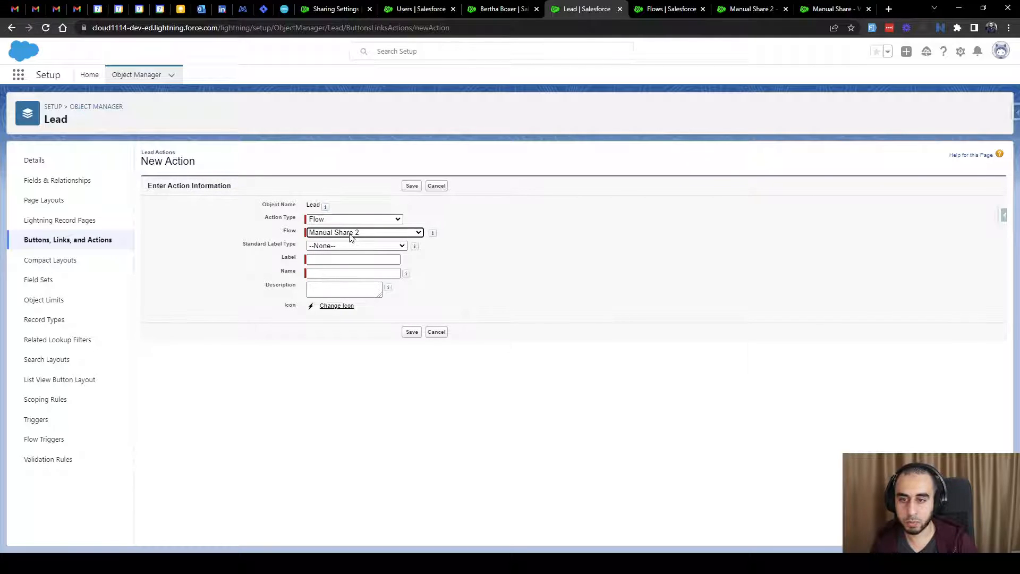
click(327, 259)
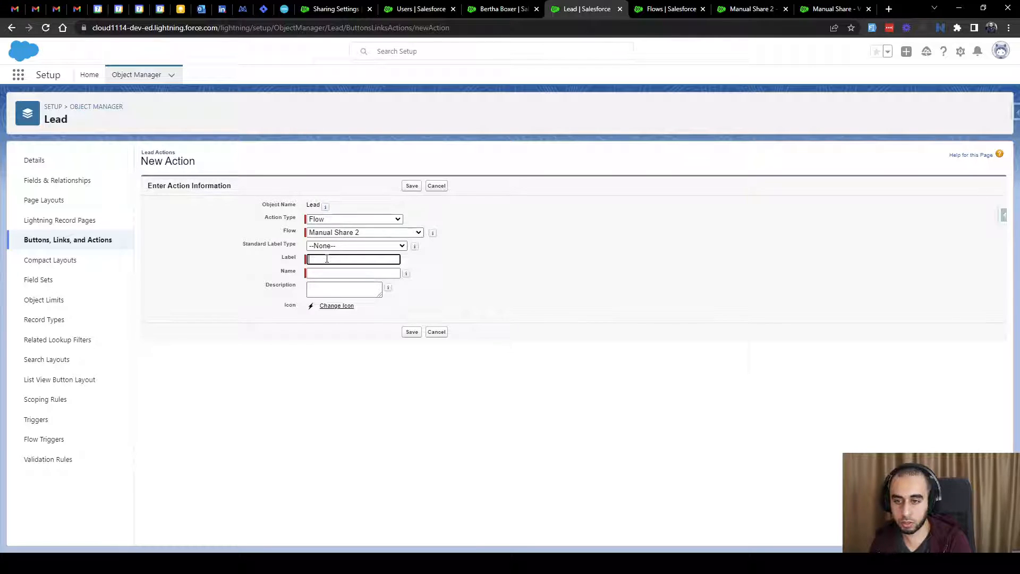
text(Share with teammate 2)
click(477, 268)
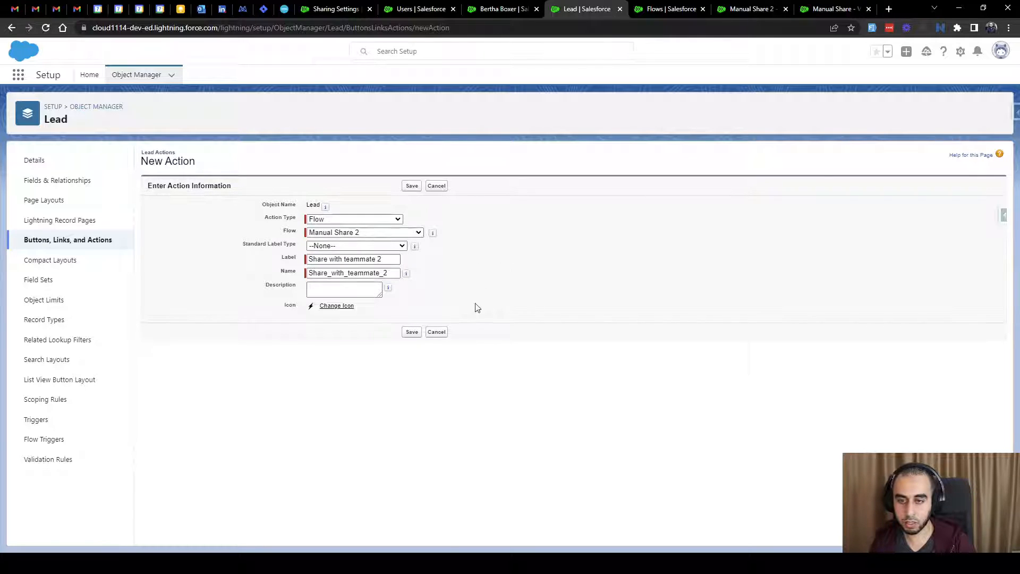
click(412, 332)
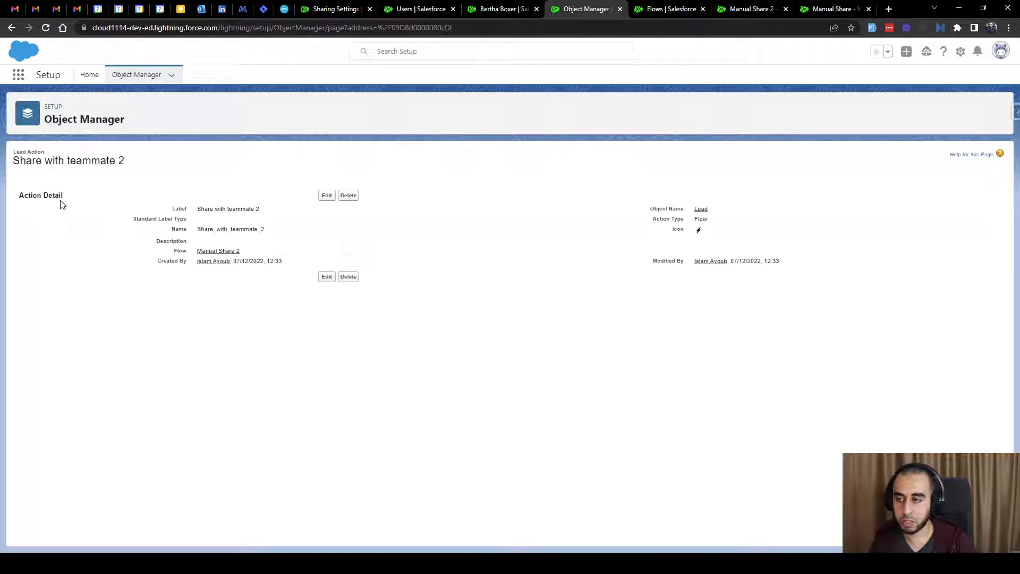
Step: Open the Lead object's Lead Layout page layout for editing
click(702, 212)
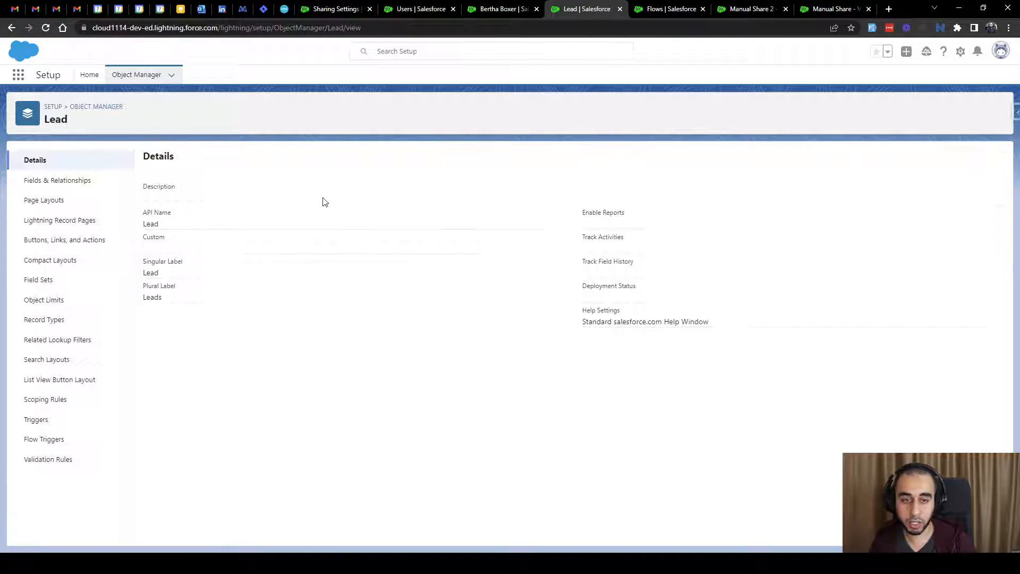
click(69, 200)
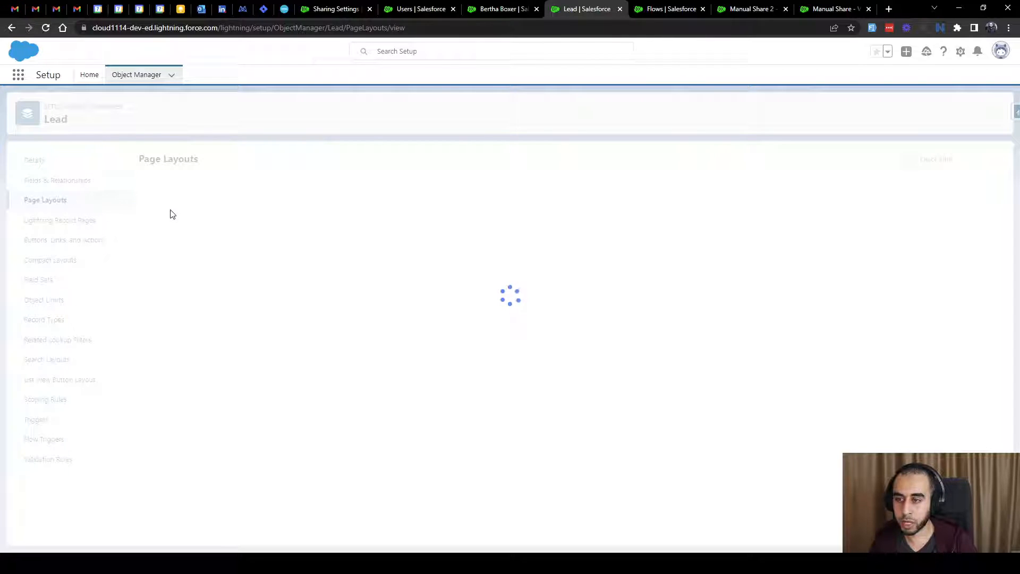
click(159, 285)
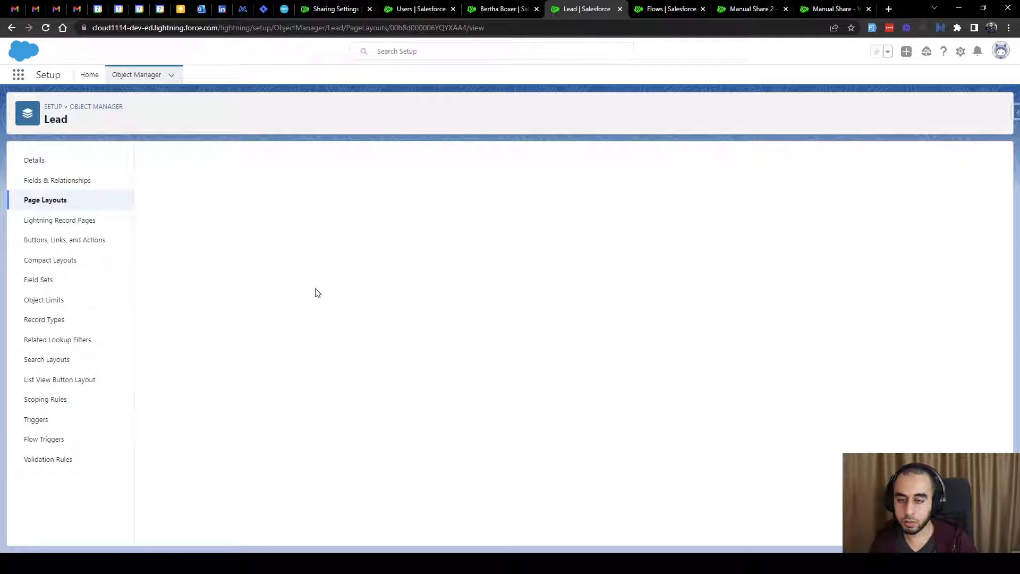
scroll(270, 238, down, 1)
scroll(248, 180, up, 1)
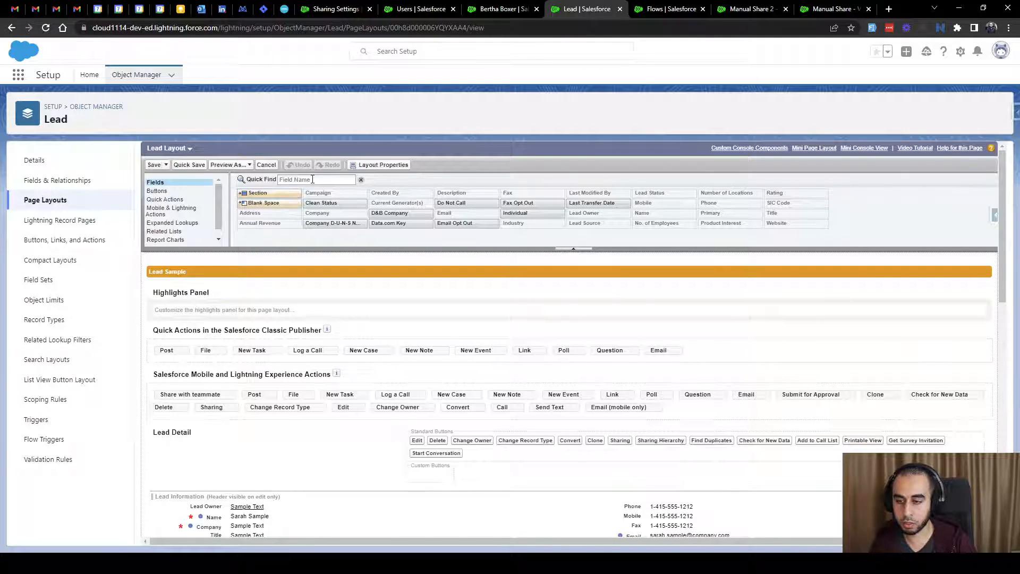
Step: Add the Share with teammate 2 action at the start of the Salesforce Mobile and Lightning Experience Actions, and save the layout
click(313, 179)
text(share)
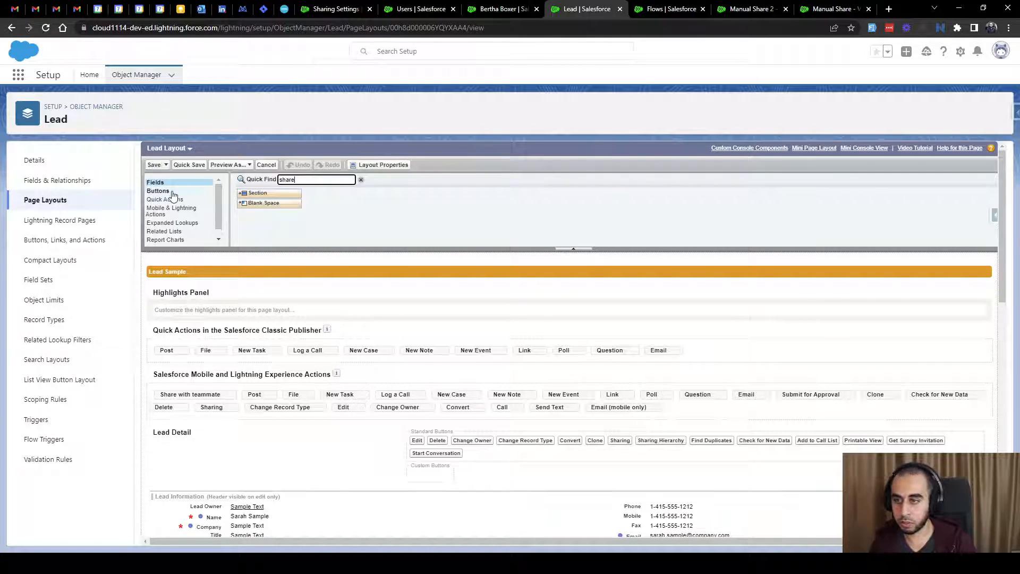
click(172, 209)
click(292, 181)
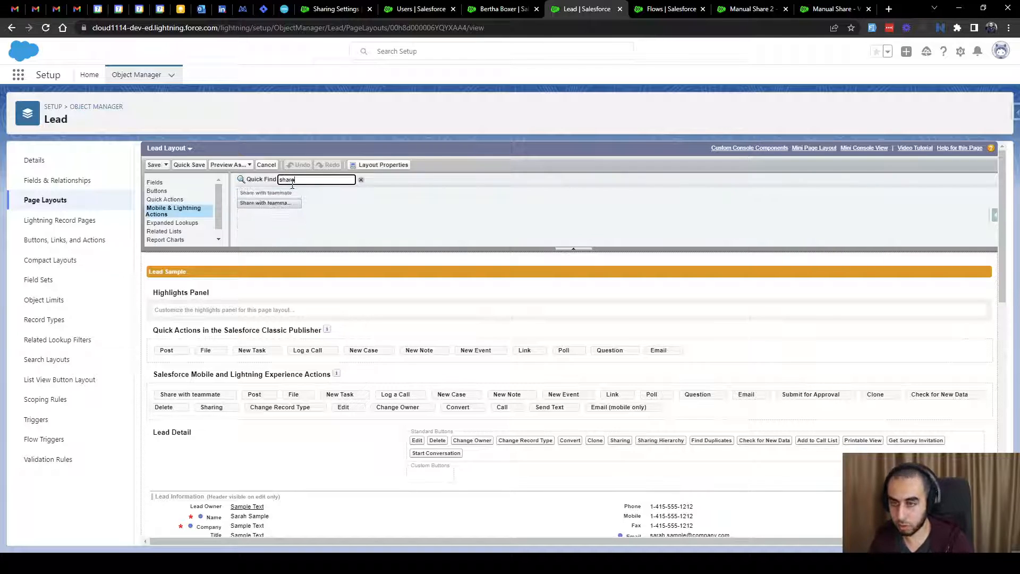
drag(271, 203, 159, 398)
click(153, 165)
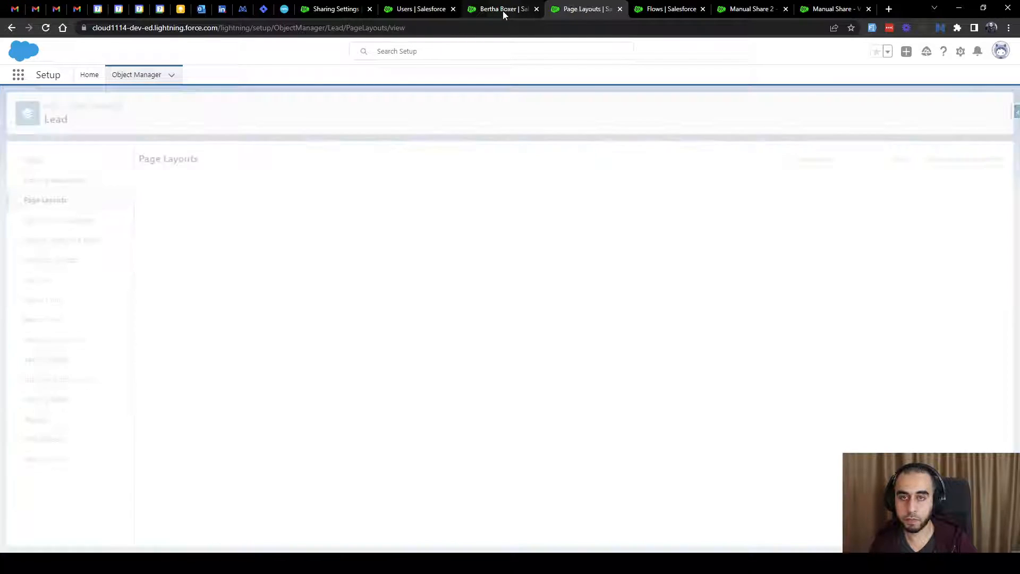
Step: Return to the lead record and reload its page
click(503, 11)
click(47, 29)
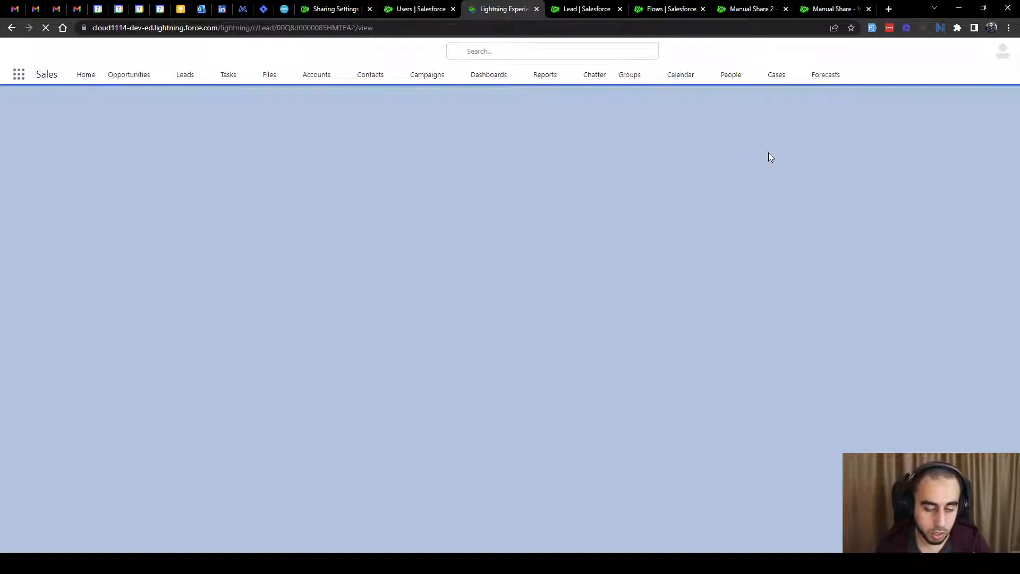